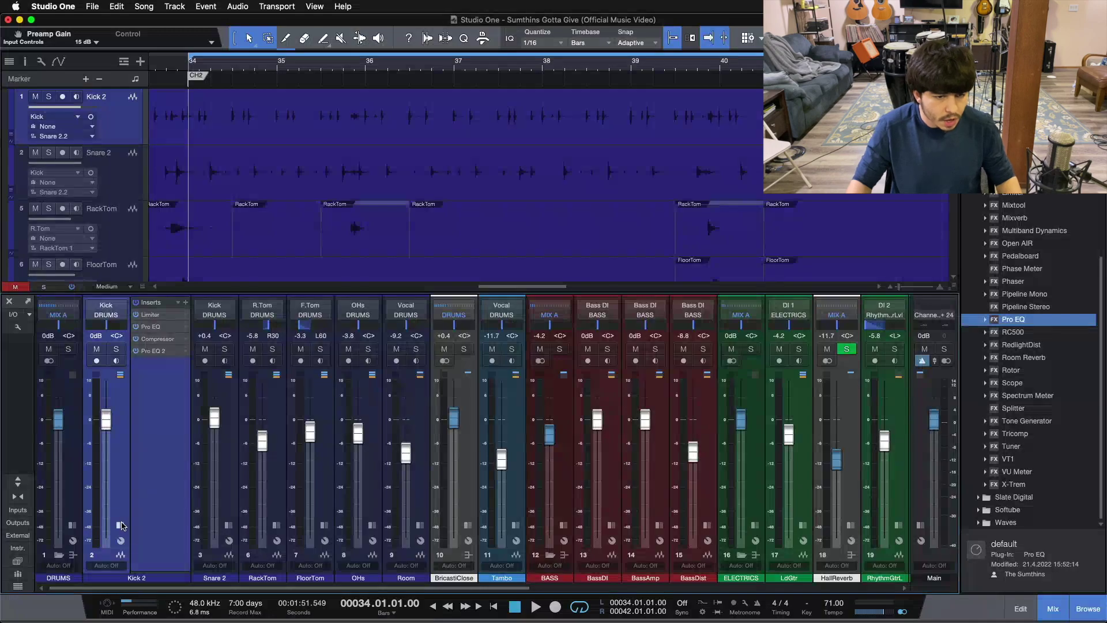
Solo the DRUMS bus, take the Tambo channel out of the solo, and play the drum mix from bar 34
{"action": "left_click", "coordinate": [120, 524]}
{"action": "left_click", "coordinate": [70, 348]}
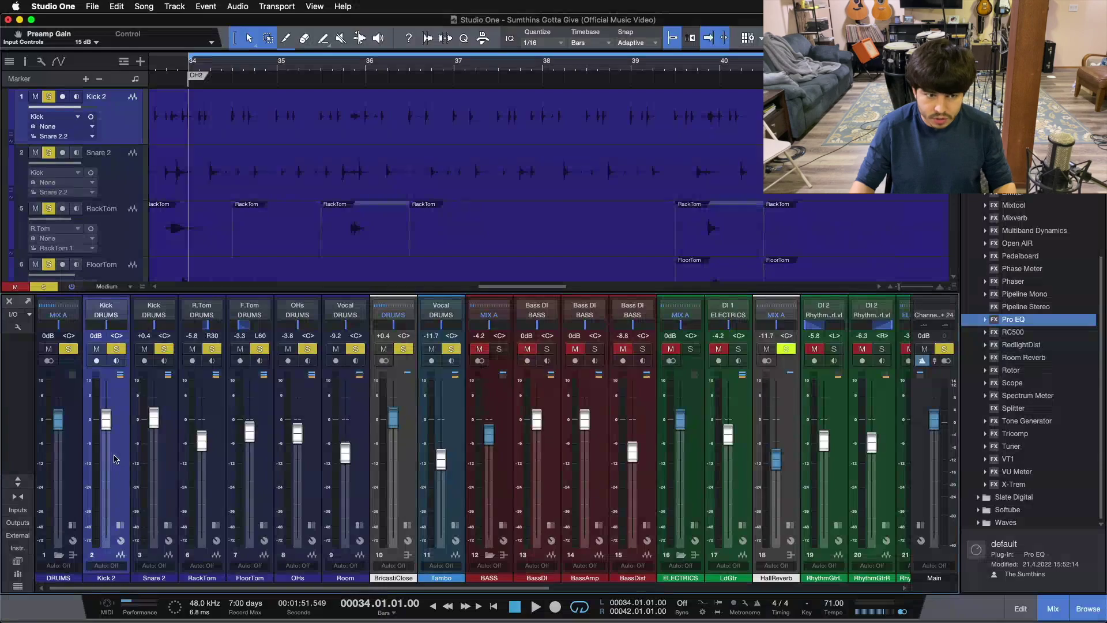
{"action": "left_click", "coordinate": [120, 524]}
{"action": "left_click", "coordinate": [120, 524]}
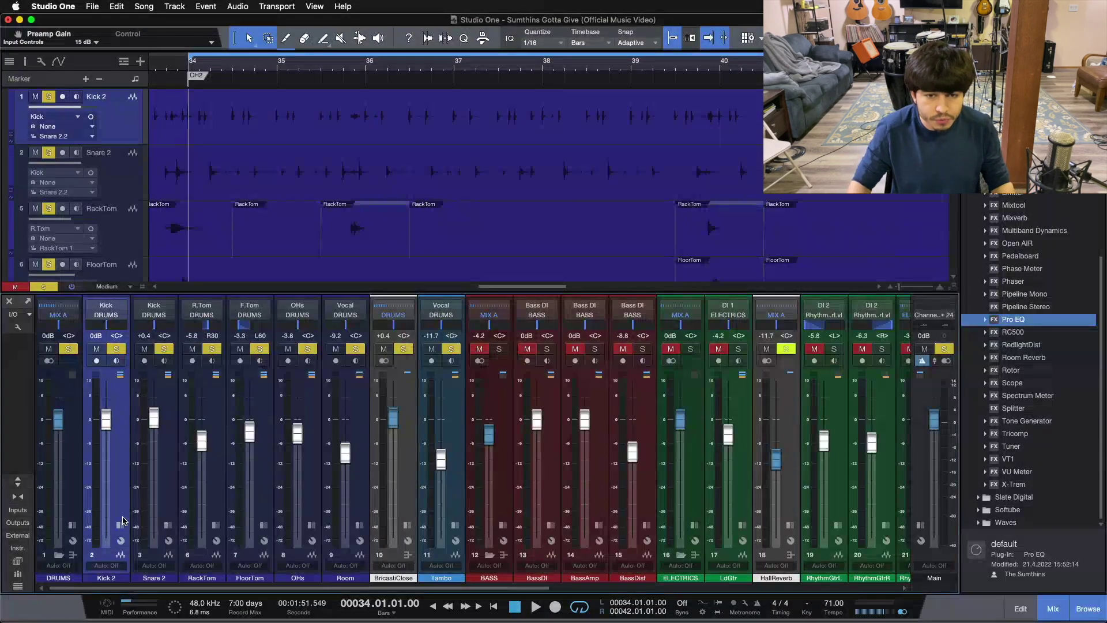
{"action": "left_click", "coordinate": [448, 349]}
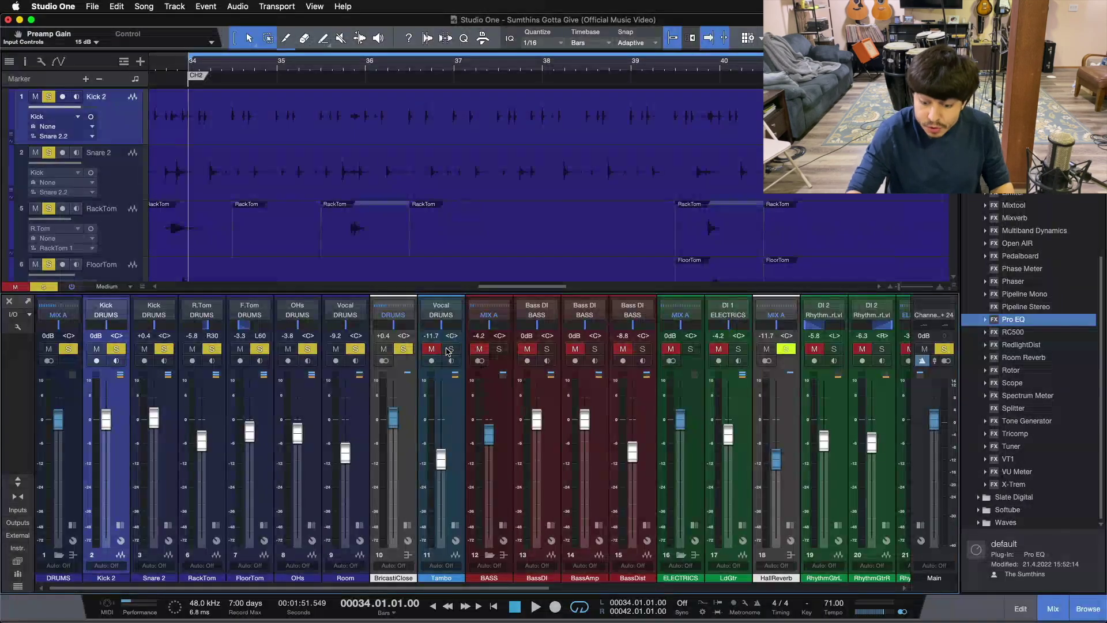
{"action": "key", "text": "space"}
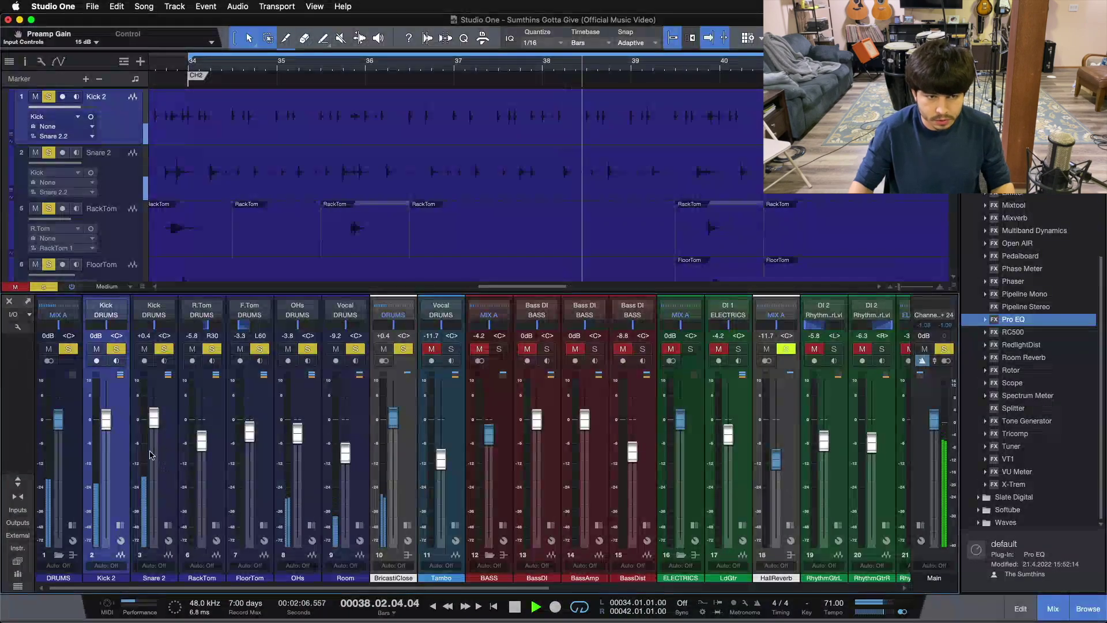
Unsolo Snare 2, RackTom, FloorTom, OHs, Room and BricastClose so that only the kick channel stays soloed within the drums
{"action": "left_click", "coordinate": [164, 349]}
{"action": "left_click", "coordinate": [212, 349]}
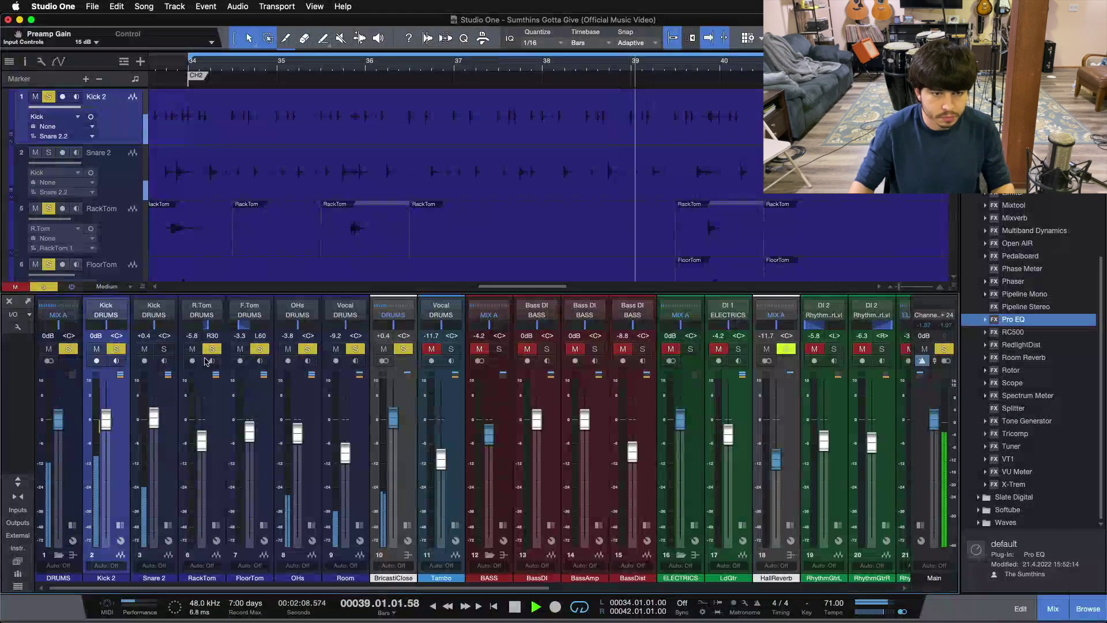
{"action": "left_click", "coordinate": [259, 349]}
{"action": "left_click", "coordinate": [307, 348]}
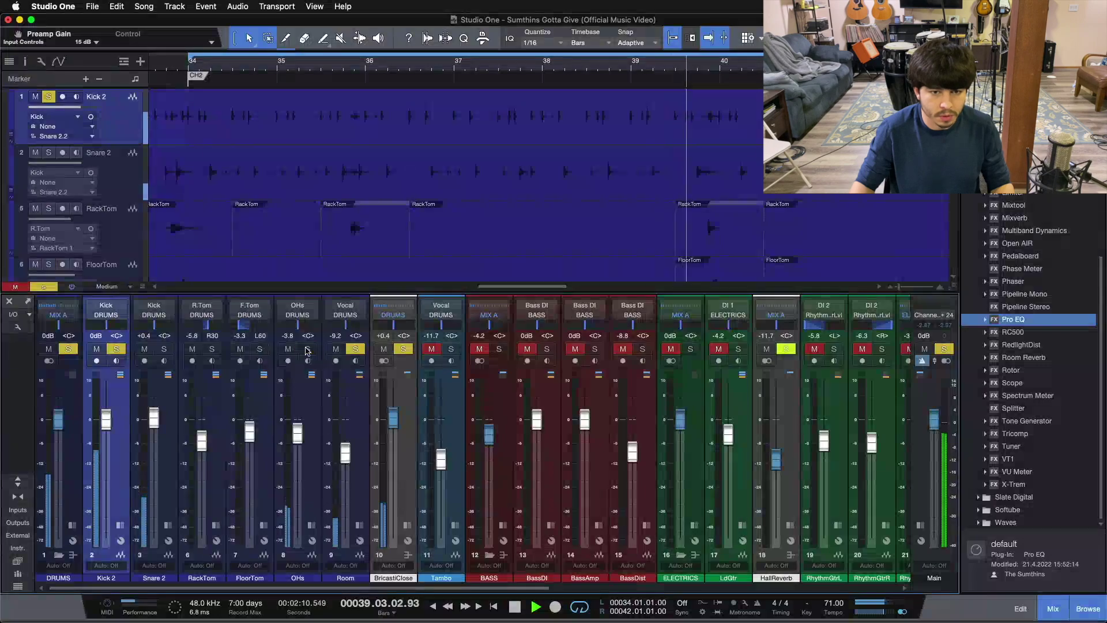
{"action": "left_click", "coordinate": [356, 349]}
{"action": "left_click", "coordinate": [403, 349]}
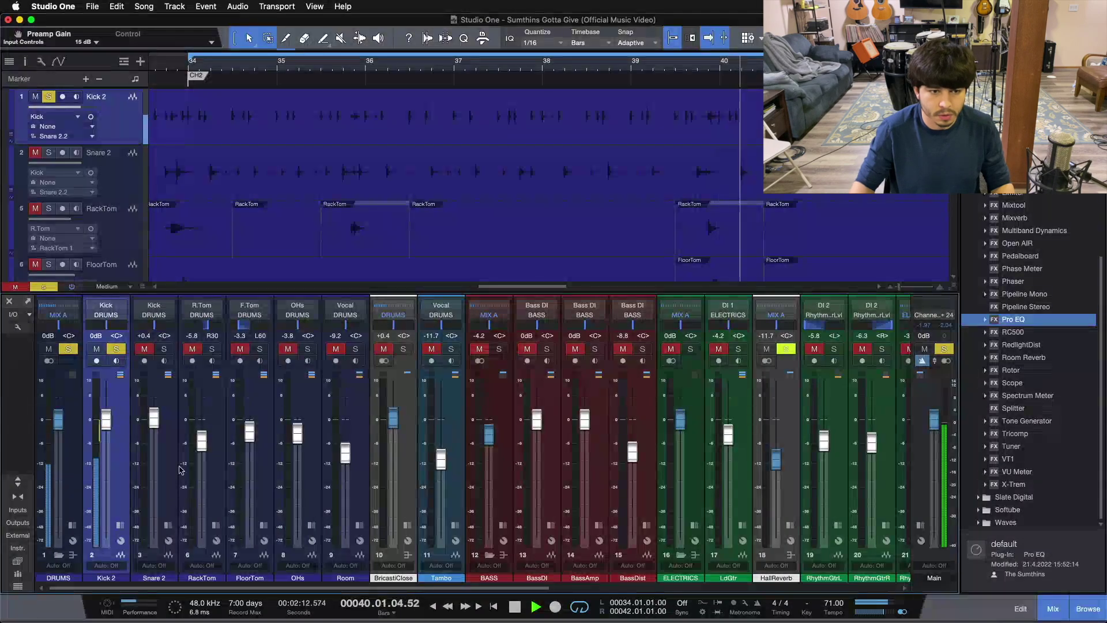
Compare the soloed Kick 2 with and without its inserts during playback, leave all inserts deactivated, and stop playback
{"action": "left_click", "coordinate": [121, 526]}
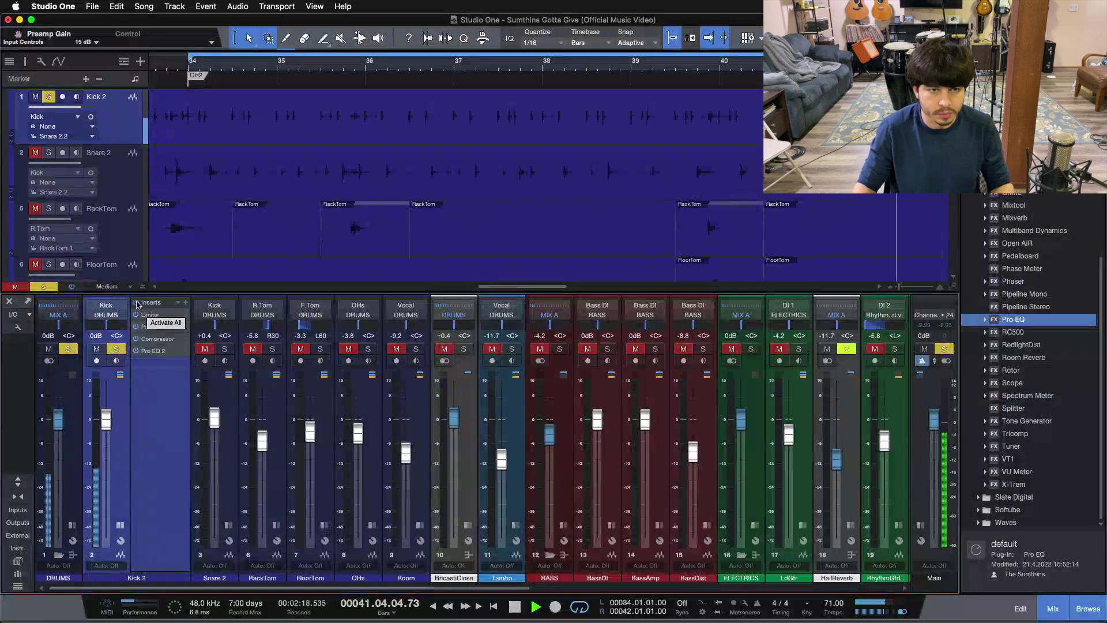
{"action": "left_click", "coordinate": [137, 302]}
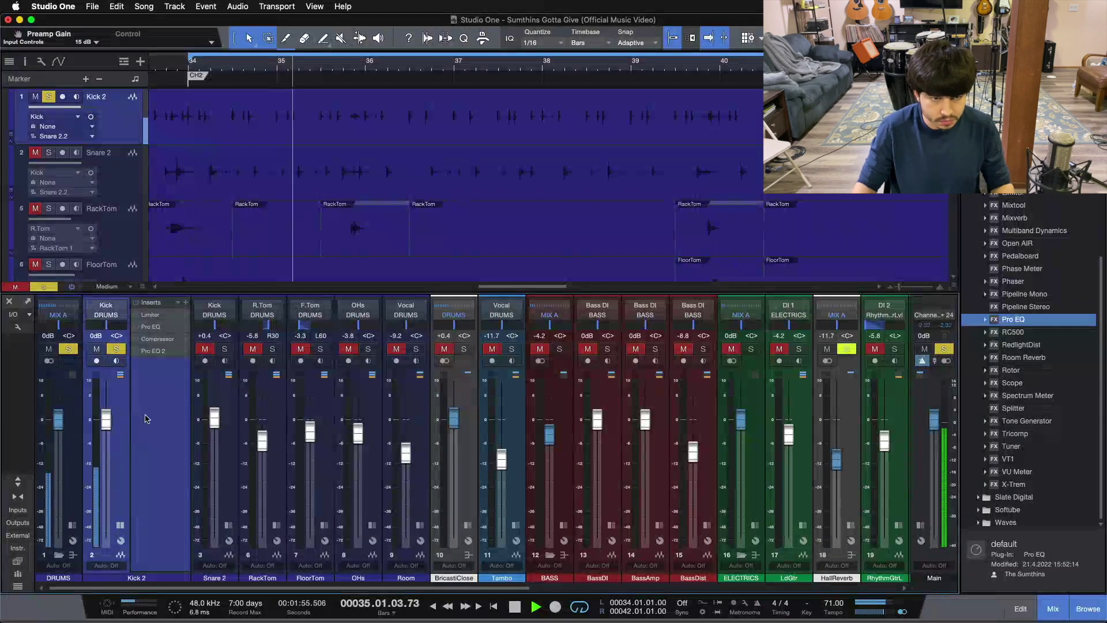
{"action": "left_click", "coordinate": [136, 303]}
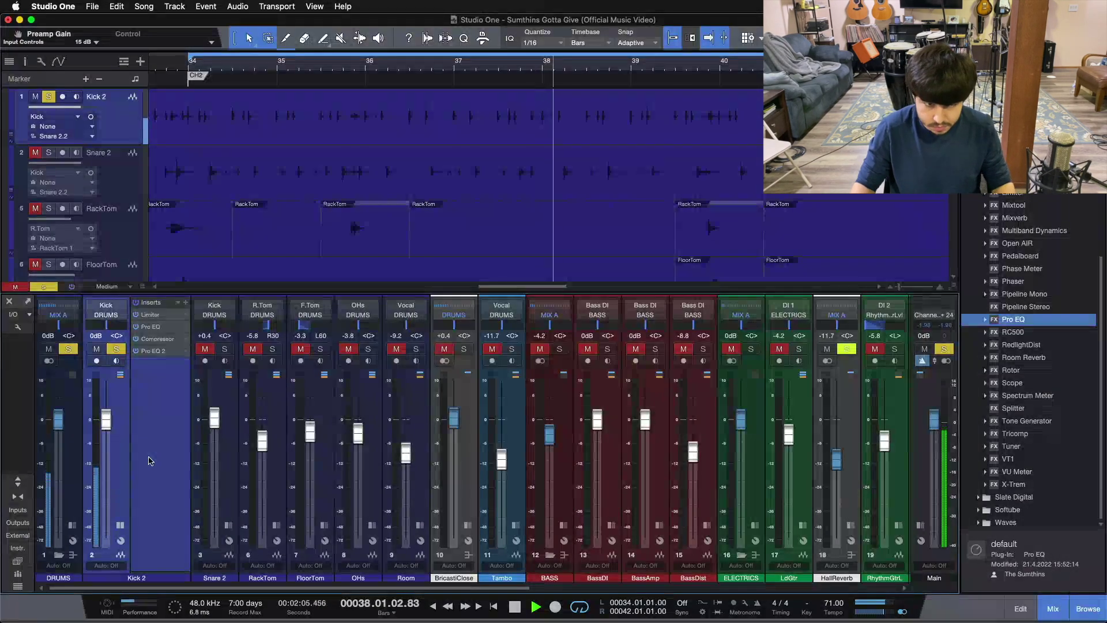
{"action": "left_click", "coordinate": [135, 302]}
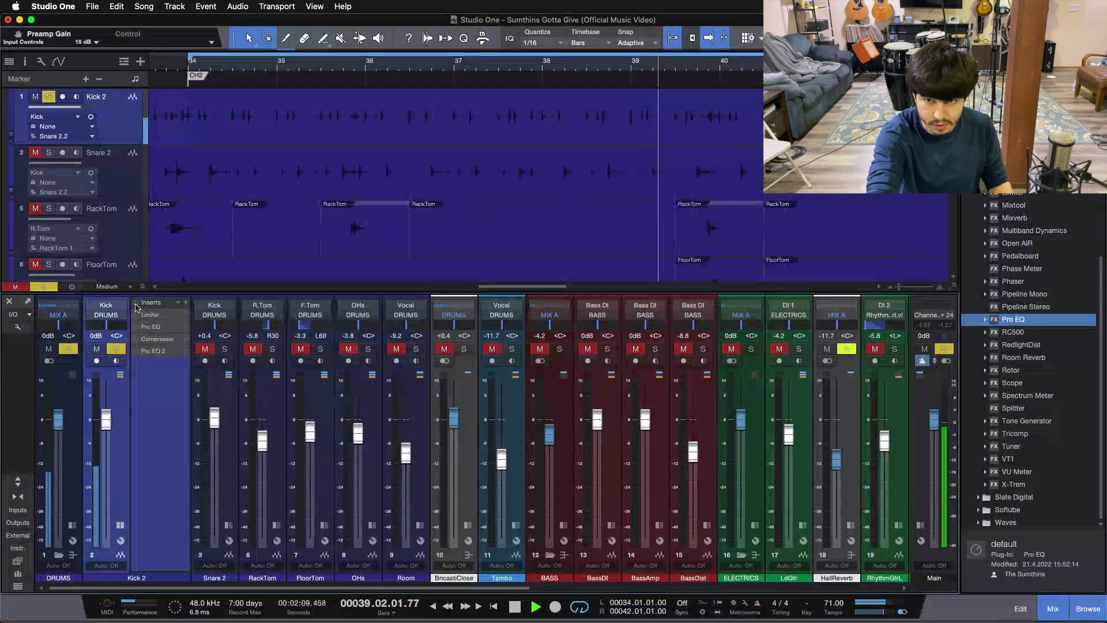
{"action": "key", "text": "space"}
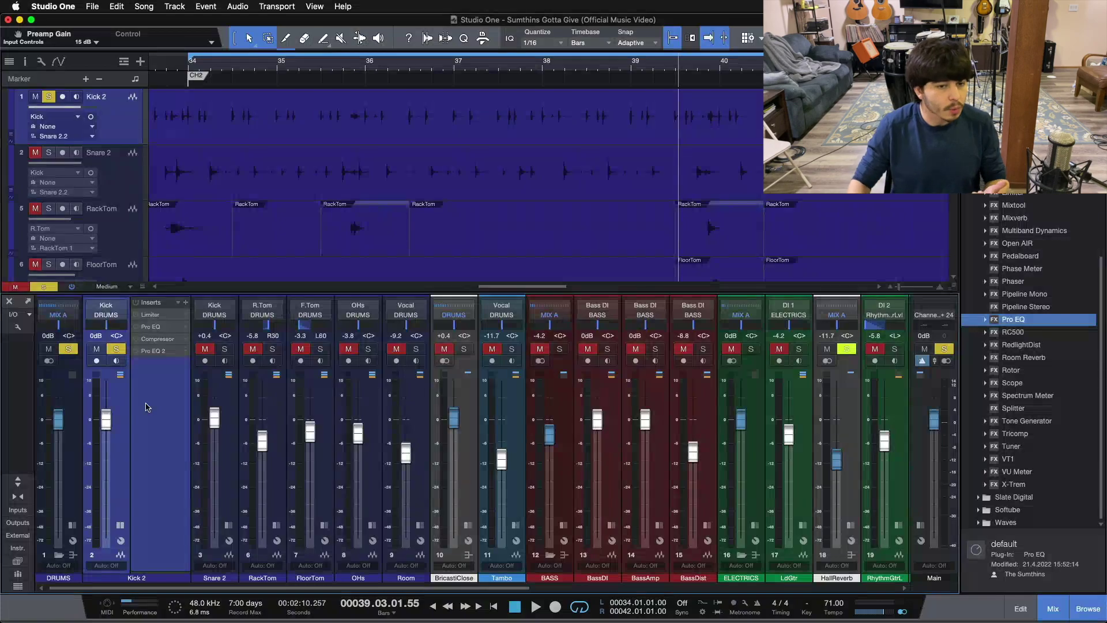
Open the Limiter insert on the Kick 2 channel and activate it
{"action": "scroll", "coordinate": [418, 118], "scroll_direction": "up", "scroll_amount": 2}
{"action": "left_click_drag", "start_coordinate": [459, 61], "coordinate": [459, 19]}
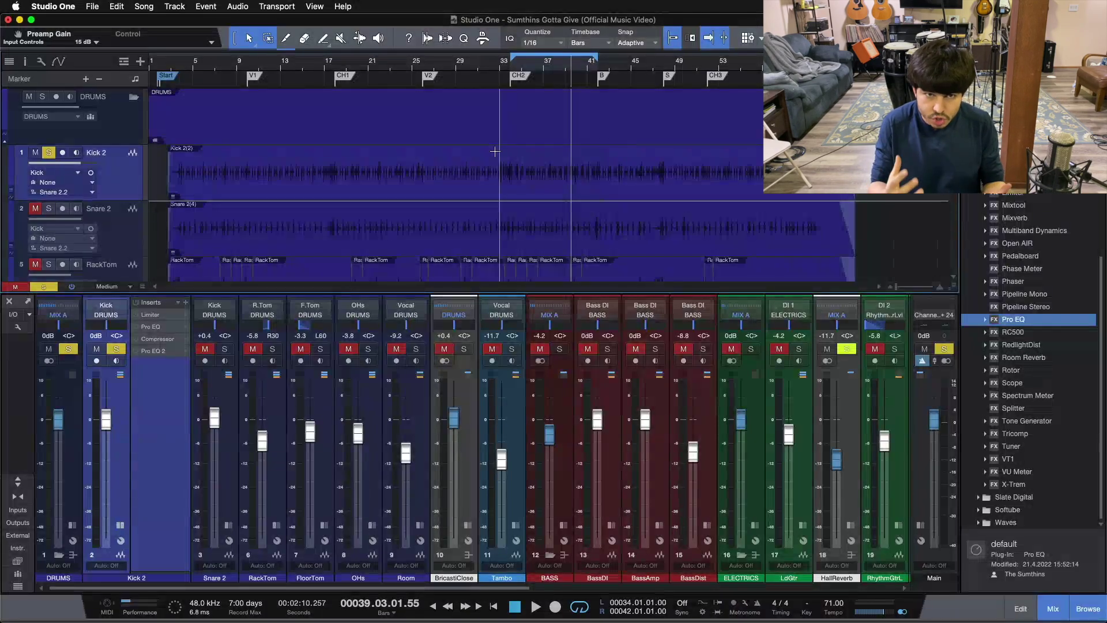
{"action": "left_click", "coordinate": [149, 315]}
{"action": "left_click_drag", "start_coordinate": [378, 372], "coordinate": [441, 313]}
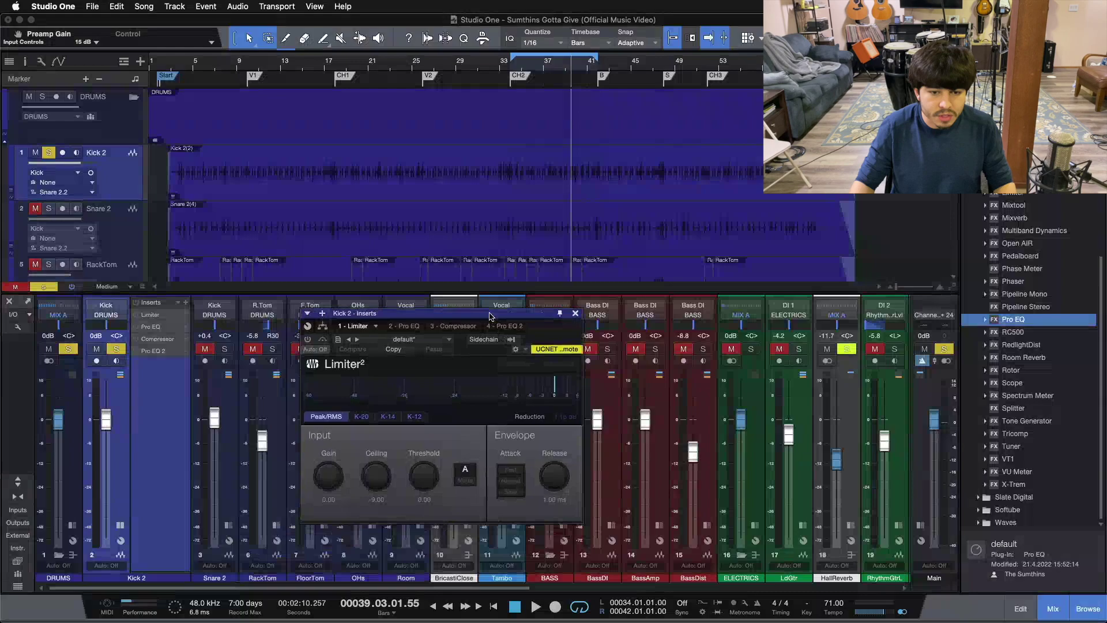
{"action": "left_click", "coordinate": [307, 339]}
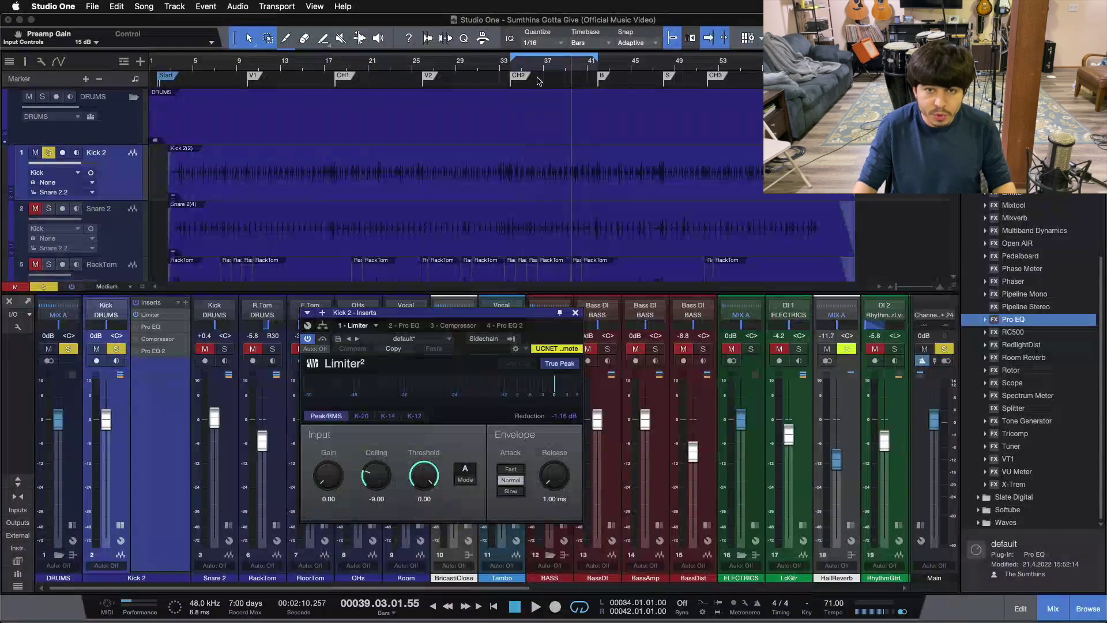
Play the limited kick from bar 32, beat 4 into the second chorus, resetting the Limiter's reduction reading along the way
{"action": "left_click_drag", "start_coordinate": [529, 70], "coordinate": [481, 99]}
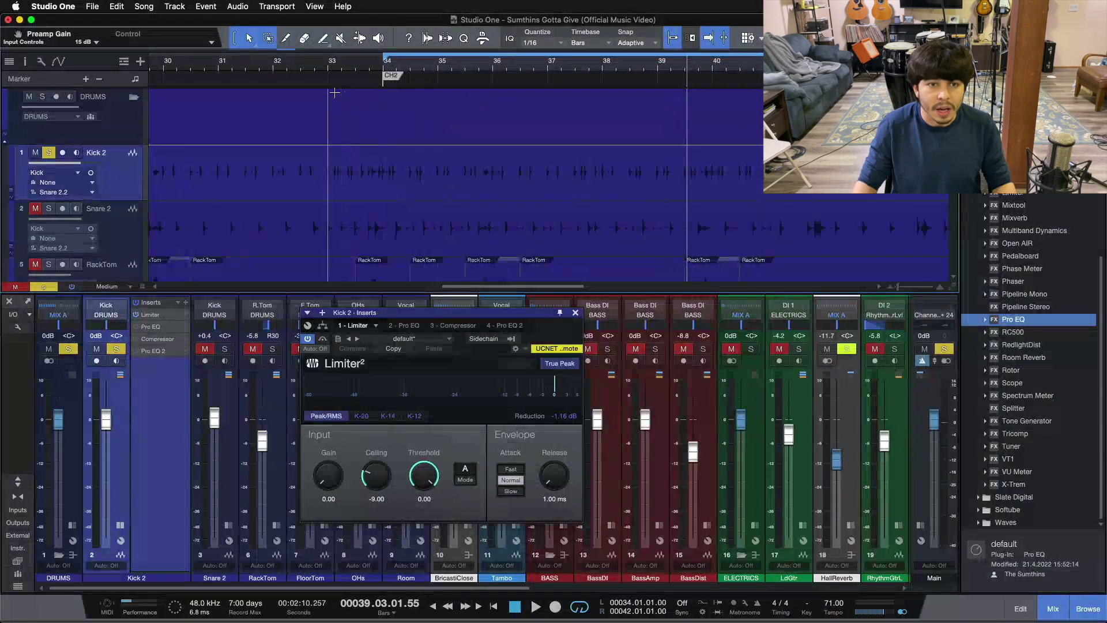
{"action": "left_click", "coordinate": [318, 69]}
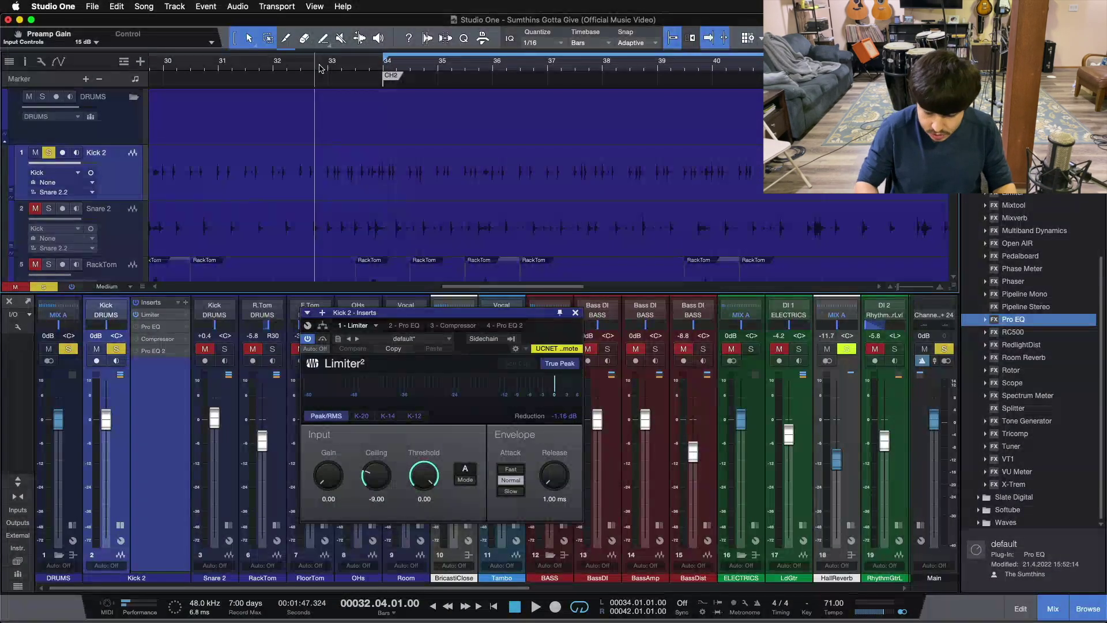
{"action": "key", "text": "space"}
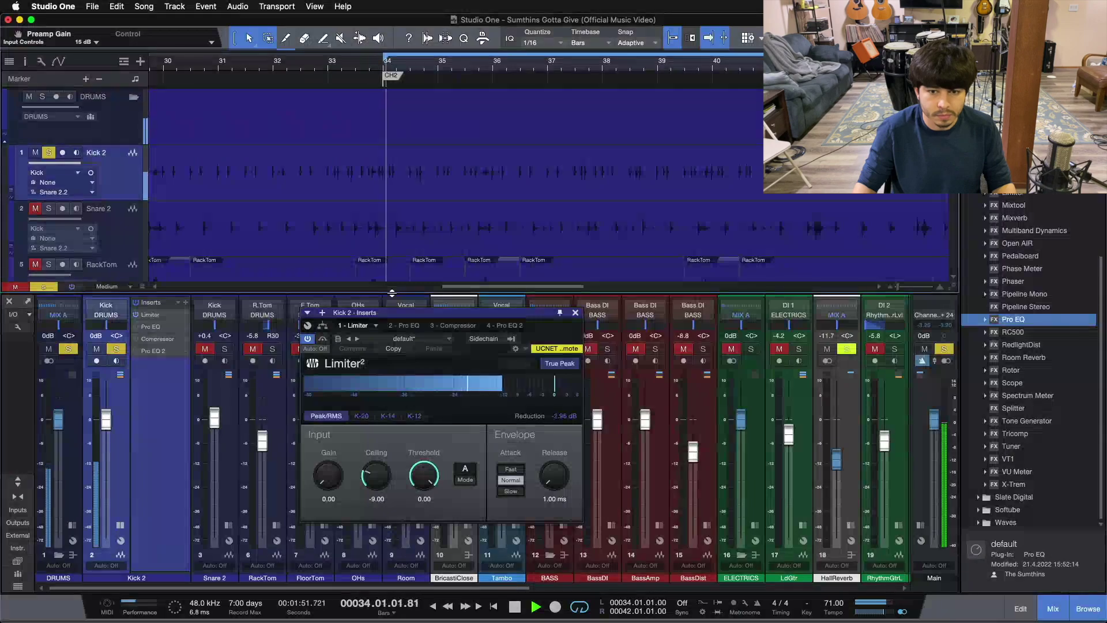
{"action": "left_click", "coordinate": [566, 418]}
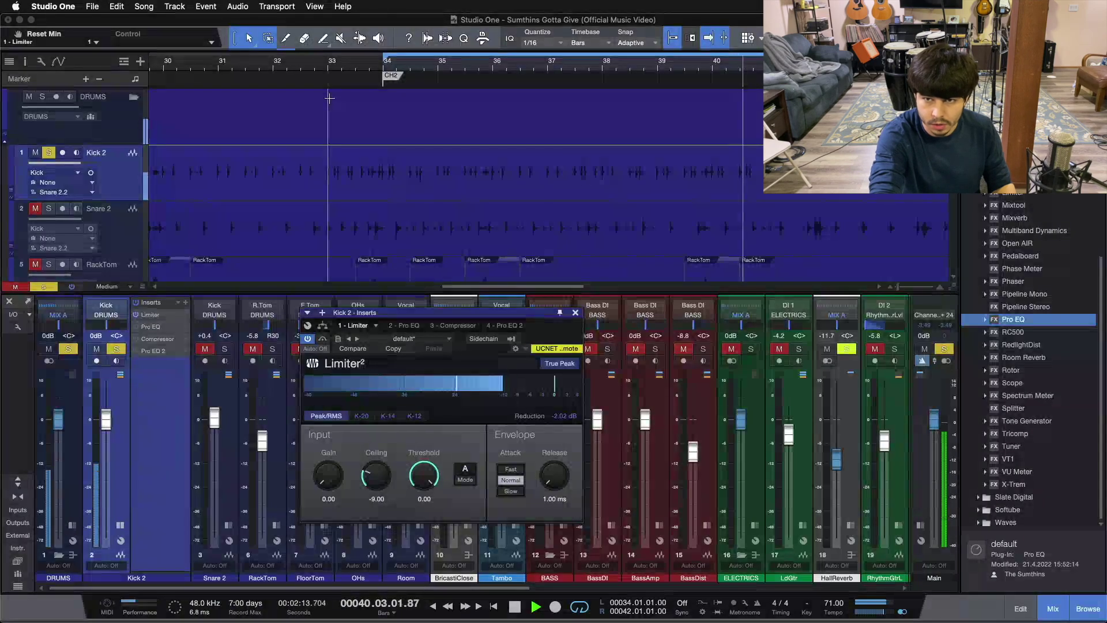
{"action": "key", "text": "space"}
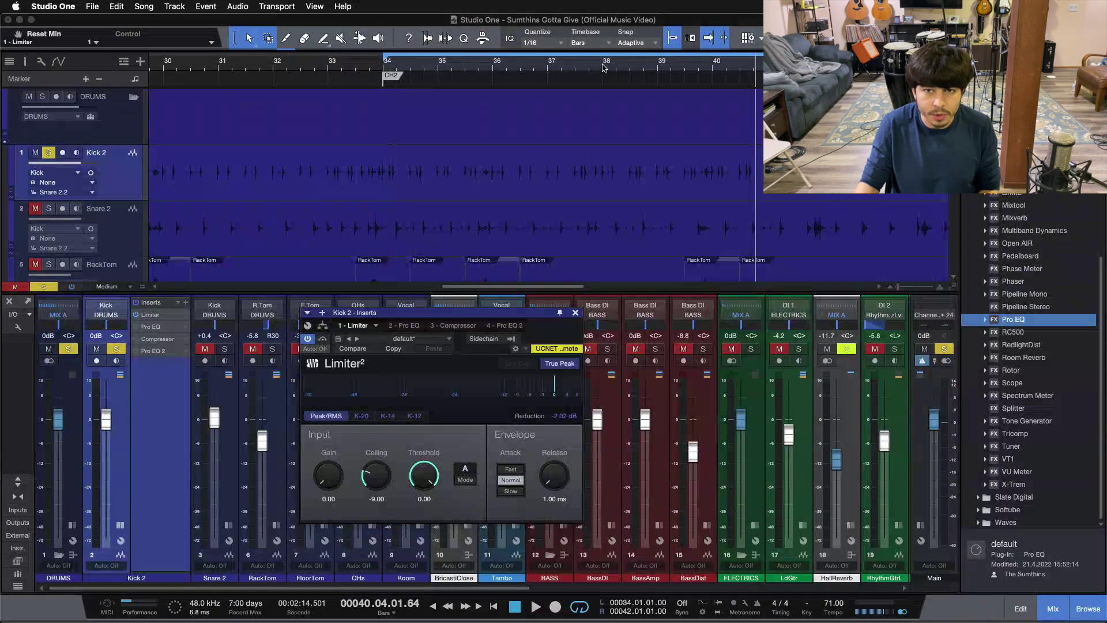
Open the first Pro EQ insert on Kick 2 and activate it
{"action": "scroll", "coordinate": [565, 66], "scroll_direction": "right", "scroll_amount": 2}
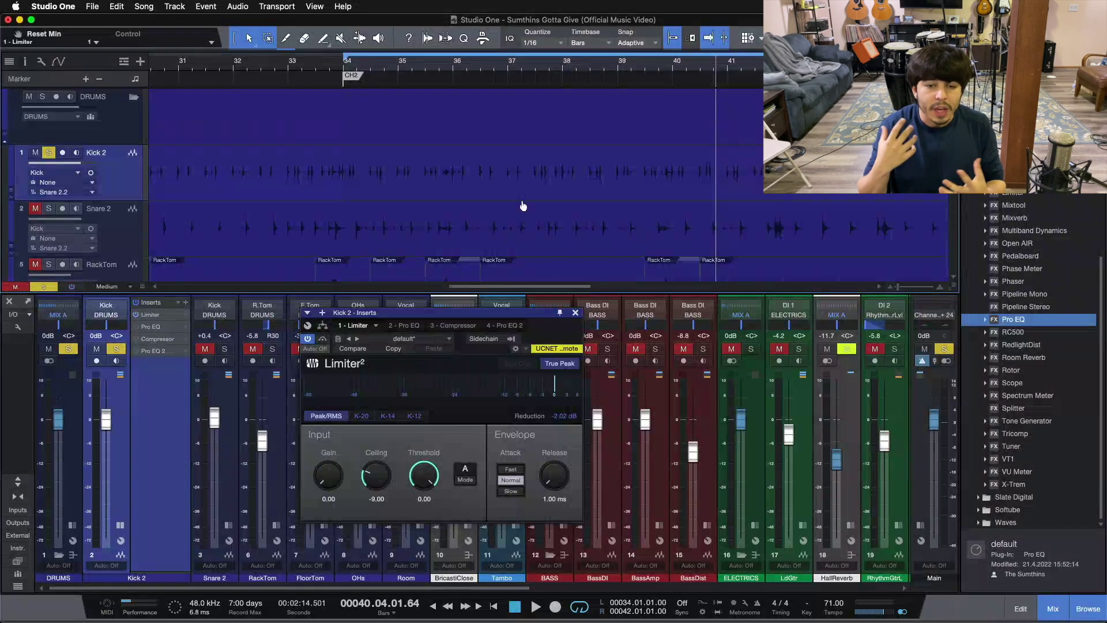
{"action": "left_click", "coordinate": [407, 325]}
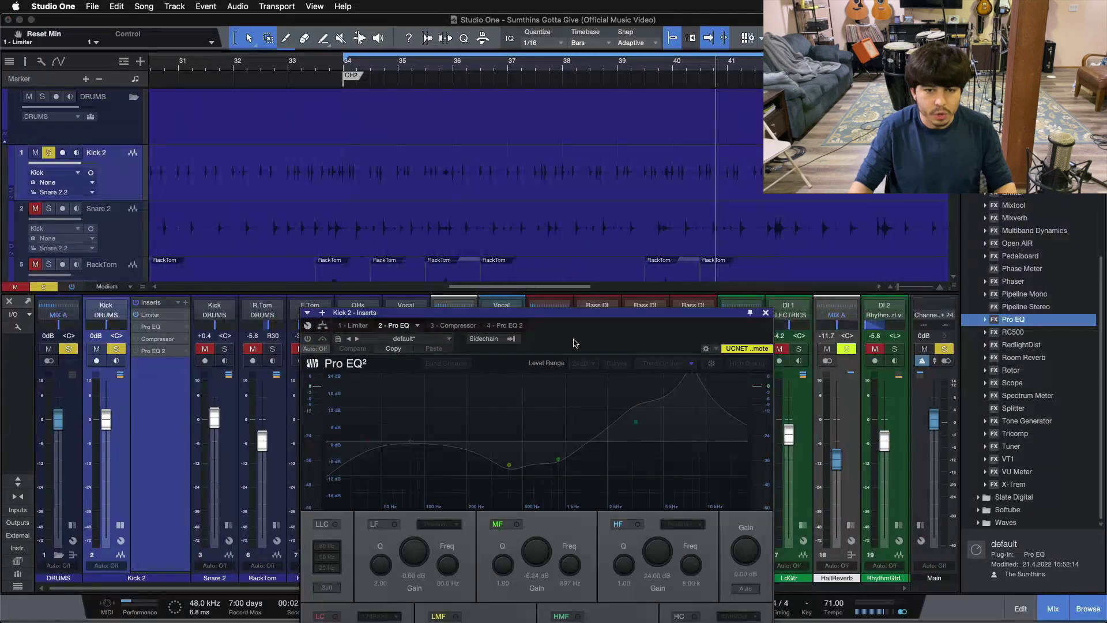
{"action": "left_click", "coordinate": [237, 217]}
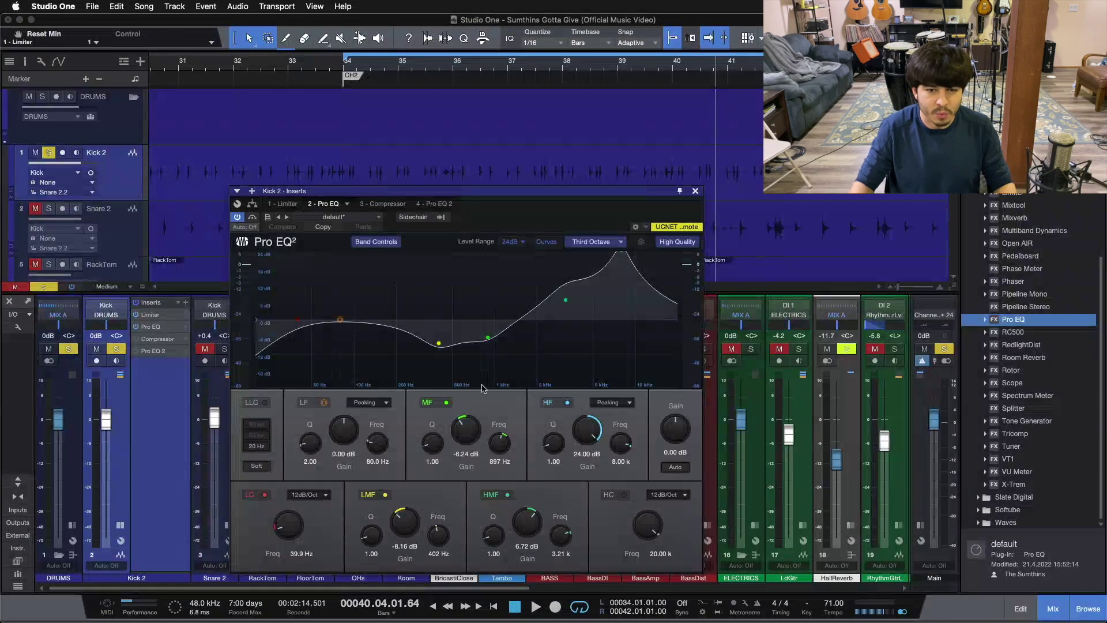
Switch off the HMF, HF, LC, LMF and MF bands of the kick's Pro EQ to flatten its curve
{"action": "left_click", "coordinate": [442, 404]}
{"action": "left_click", "coordinate": [442, 404]}
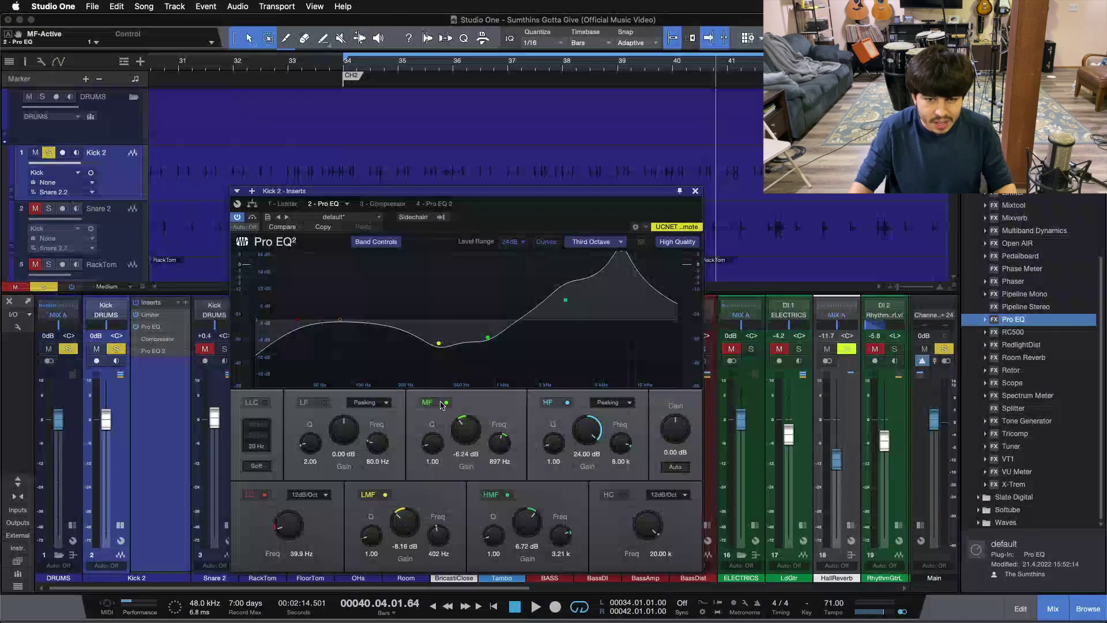
{"action": "left_click", "coordinate": [497, 495]}
{"action": "left_click", "coordinate": [565, 403]}
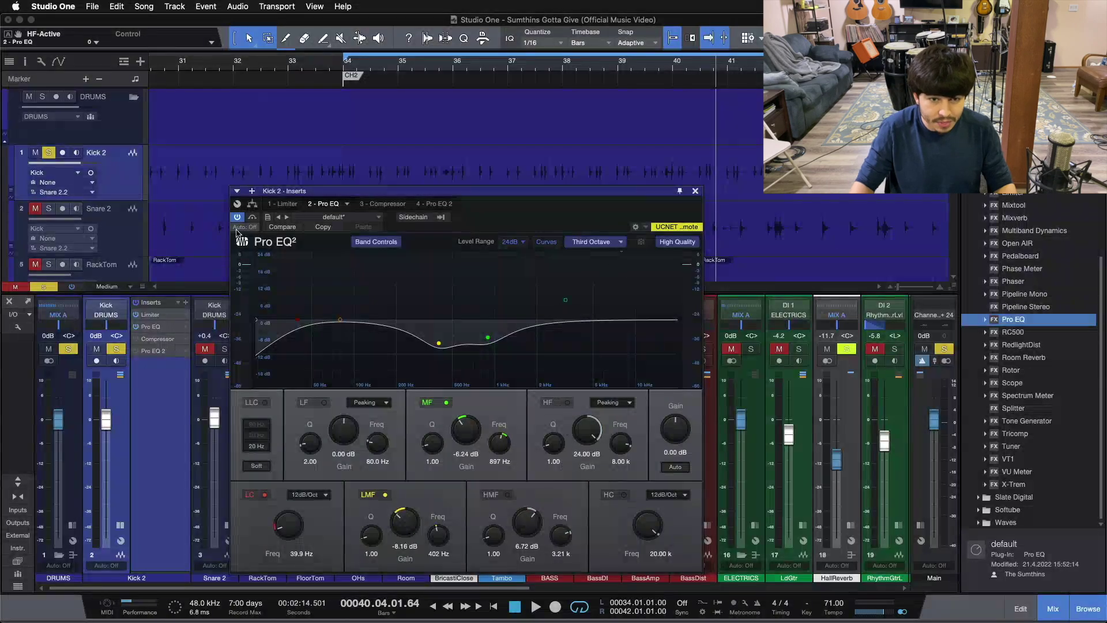
{"action": "left_click", "coordinate": [310, 403]}
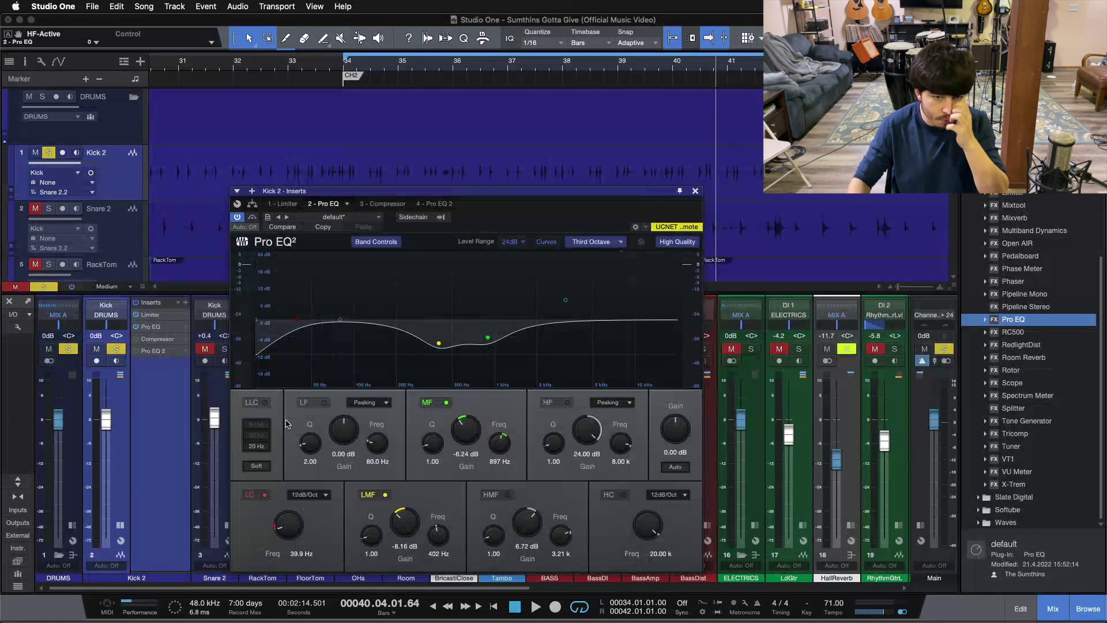
{"action": "left_click", "coordinate": [264, 495]}
{"action": "left_click", "coordinate": [385, 495]}
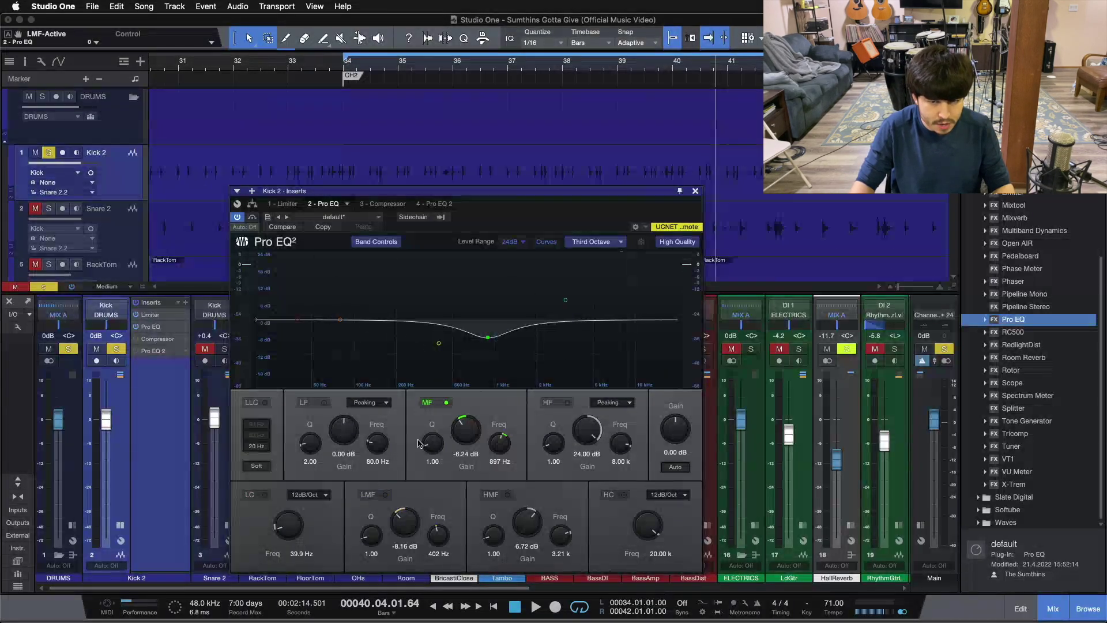
{"action": "left_click", "coordinate": [431, 404]}
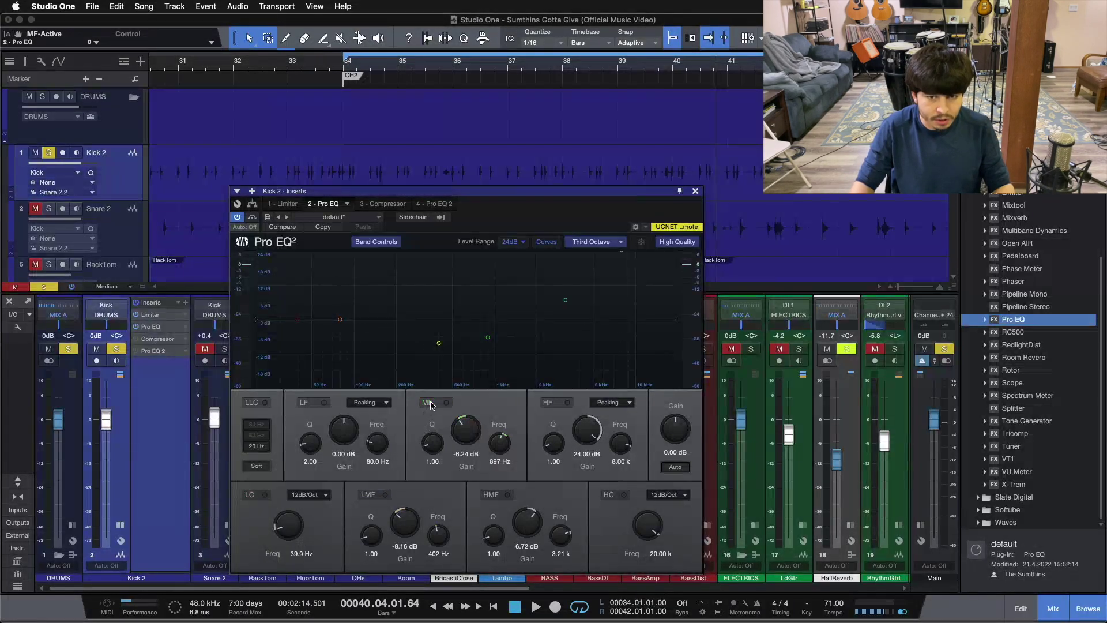
Compare the kick with and without the Pro EQ's 39.9 Hz, 12 dB/Oct low-cut band, playing from bar 34
{"action": "left_click", "coordinate": [263, 495]}
{"action": "left_click", "coordinate": [264, 495]}
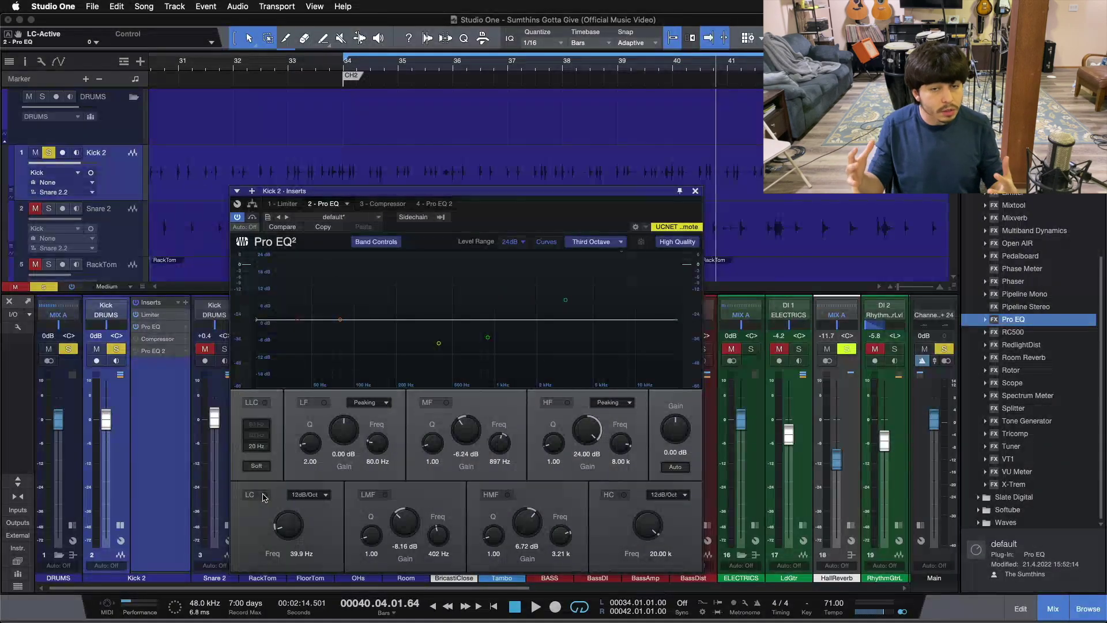
{"action": "left_click", "coordinate": [264, 495]}
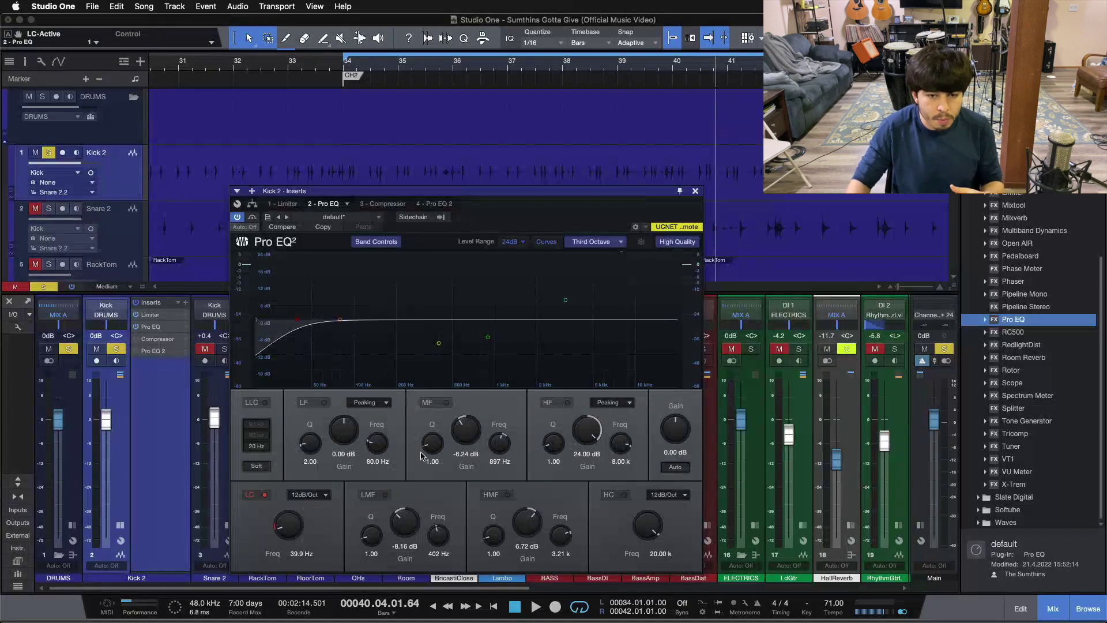
{"action": "key", "text": "space"}
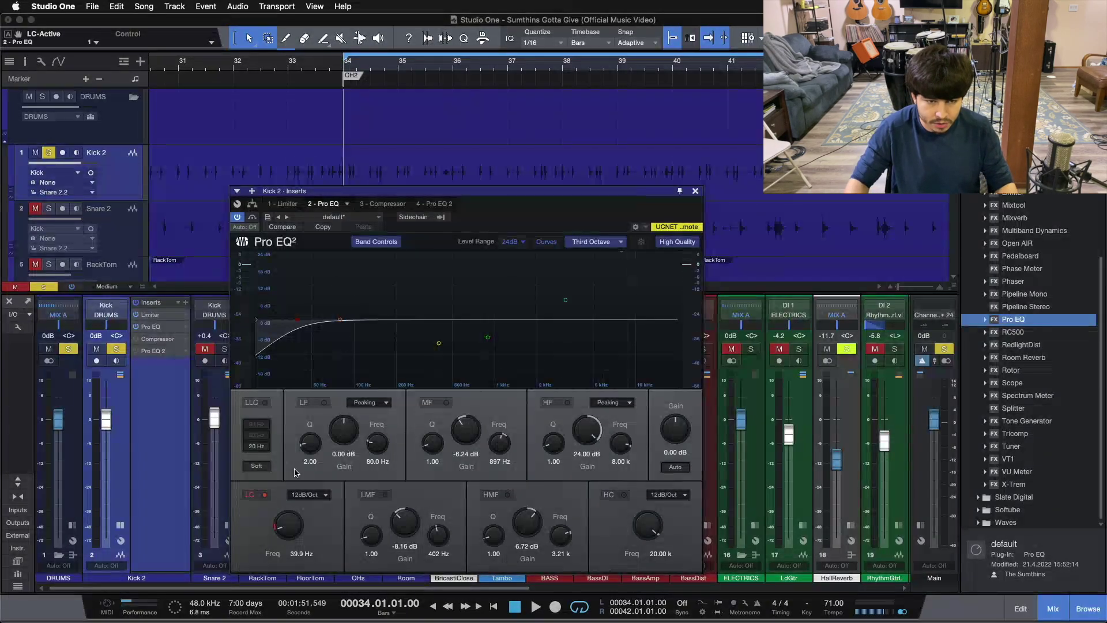
{"action": "left_click", "coordinate": [264, 494]}
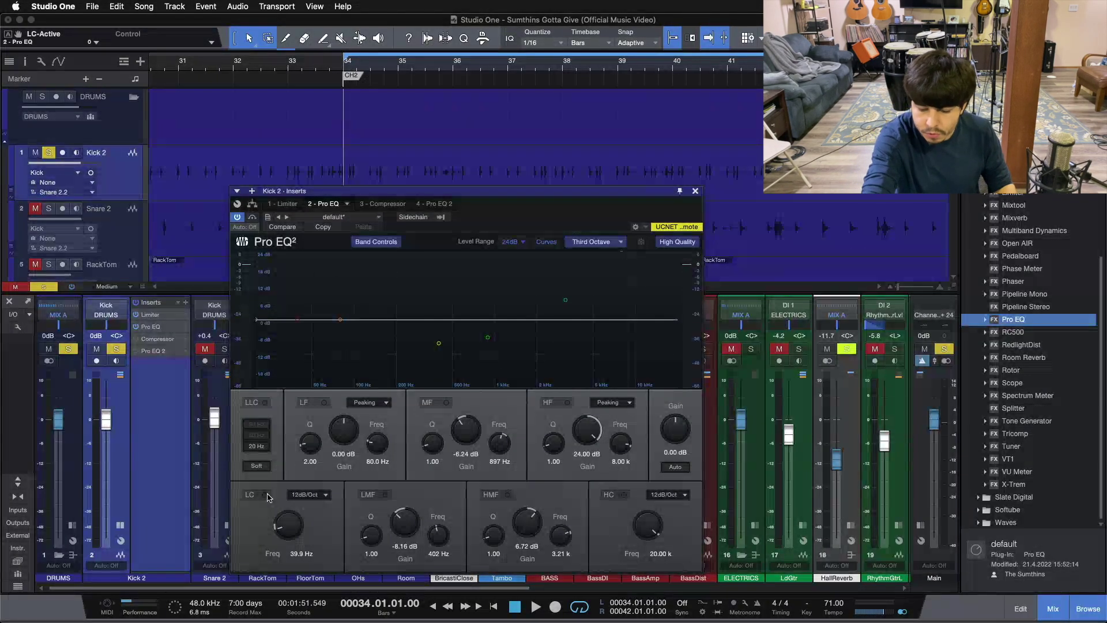
{"action": "key", "text": "space"}
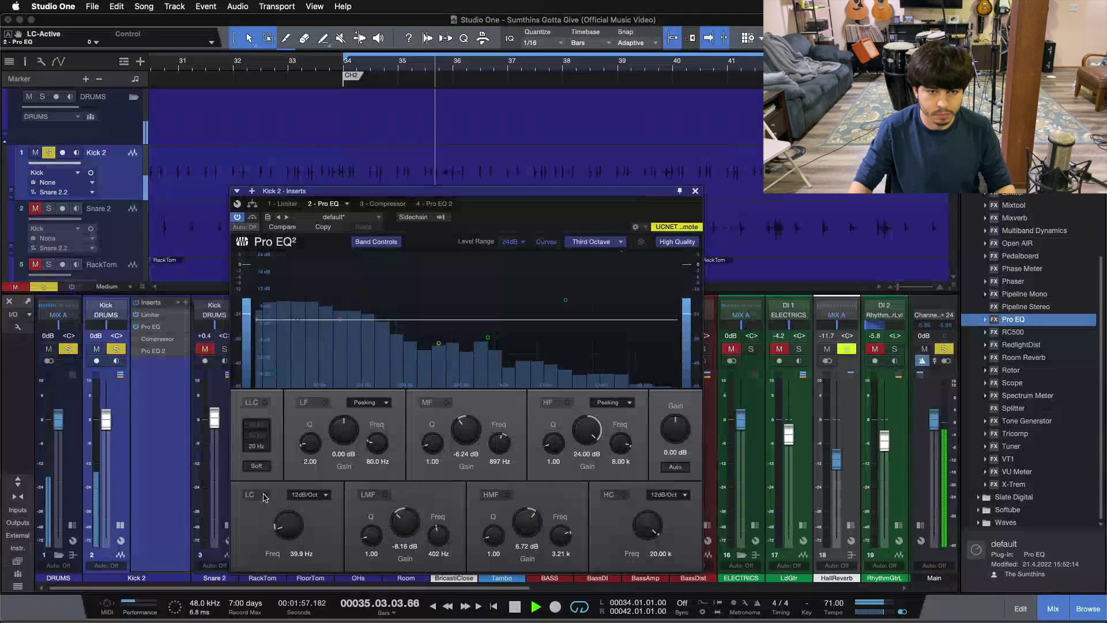
{"action": "left_click", "coordinate": [265, 495]}
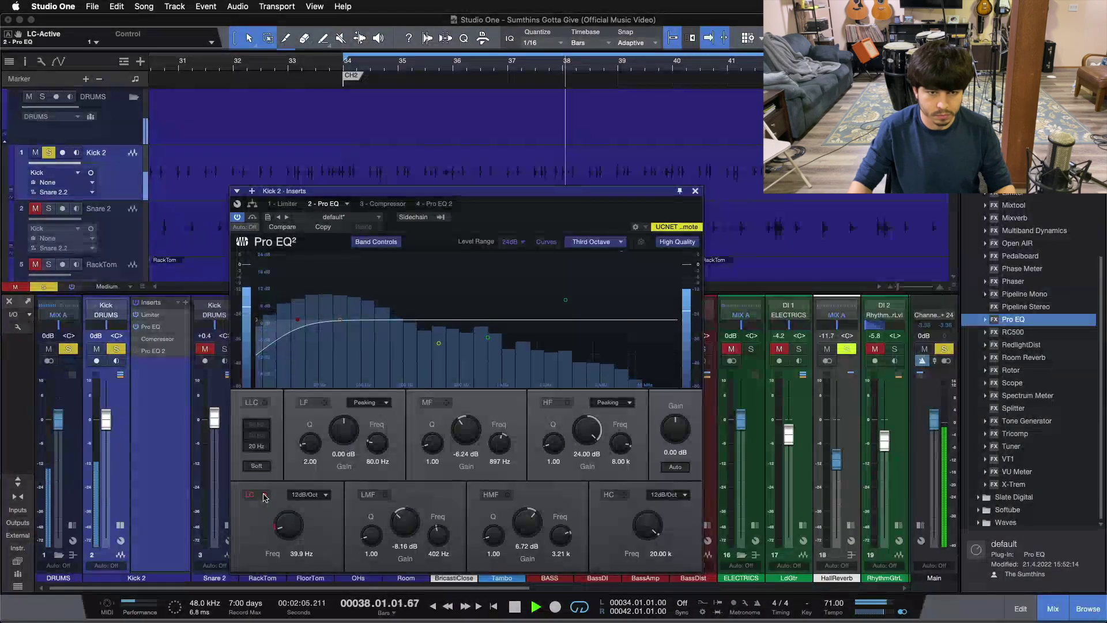
{"action": "left_click", "coordinate": [264, 495]}
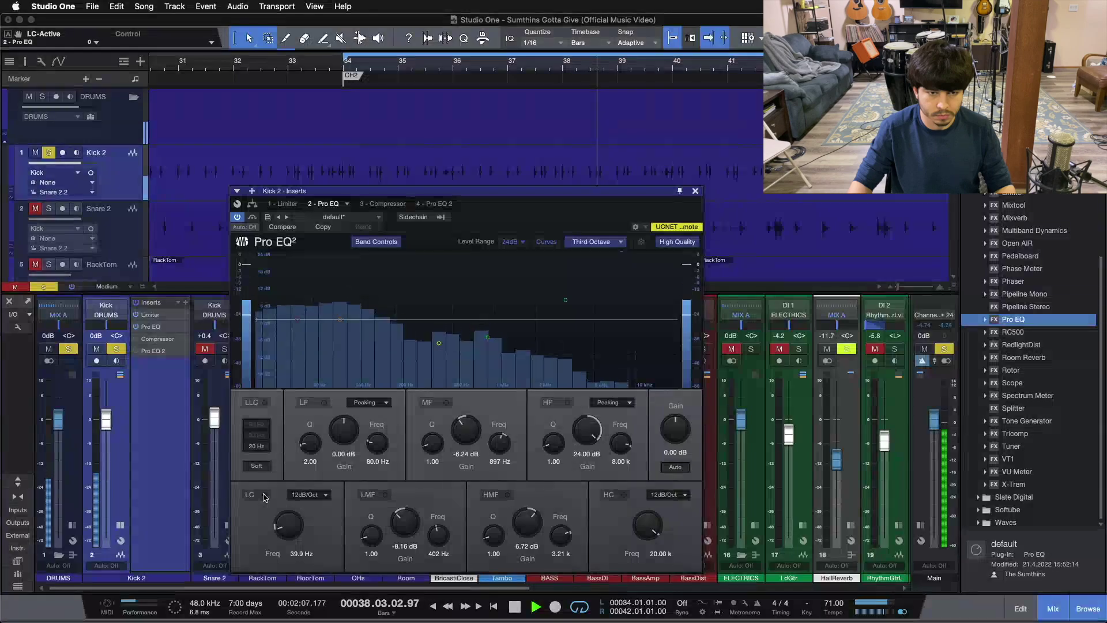
Switch on the low-cut band of the kick's Pro EQ, and its LMF band at 402 Hz during playback from bar 34
{"action": "left_click", "coordinate": [265, 496]}
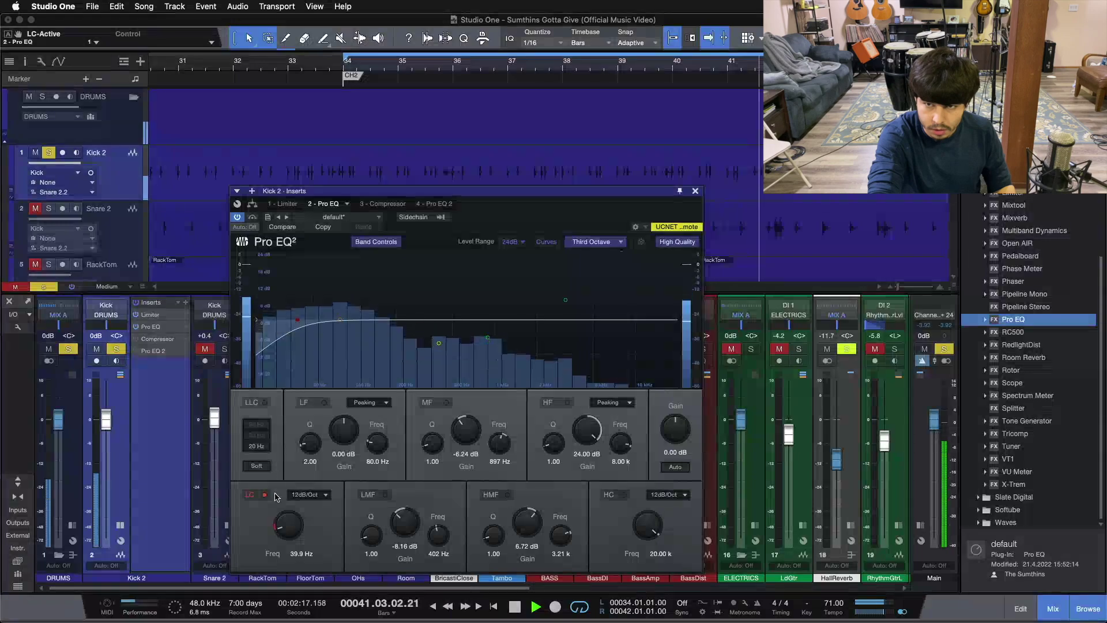
{"action": "key", "text": "space"}
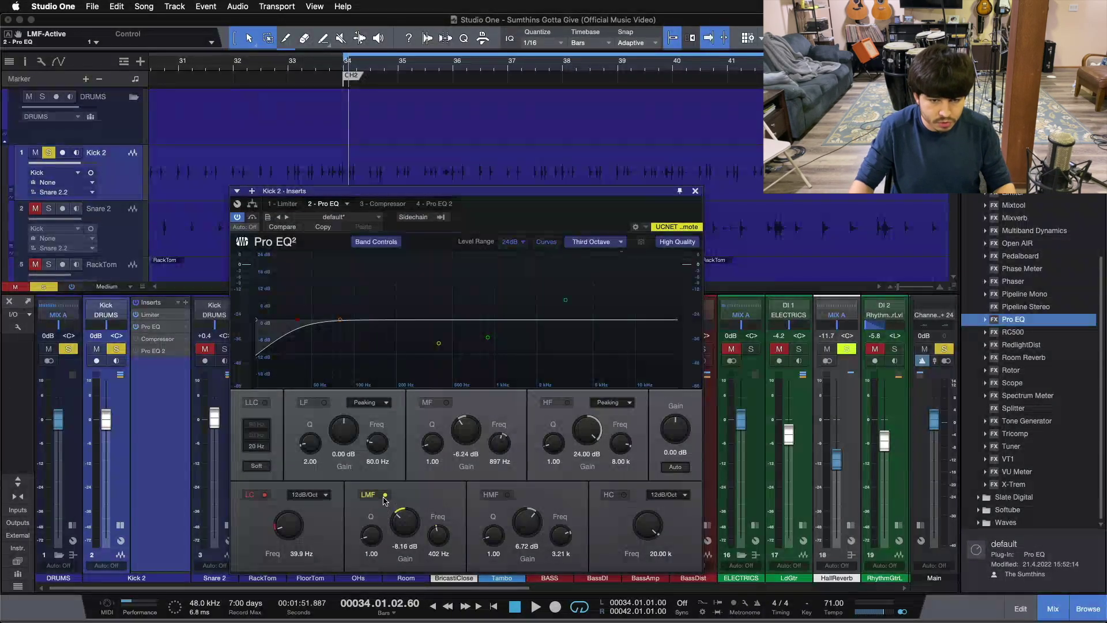
{"action": "key", "text": "space"}
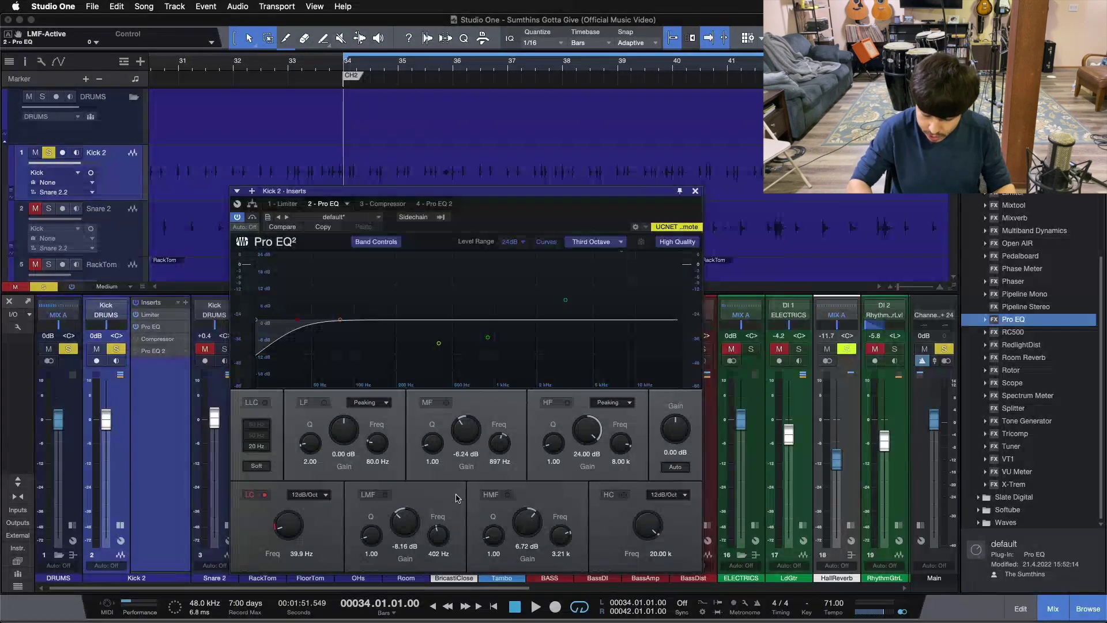
{"action": "key", "text": "space"}
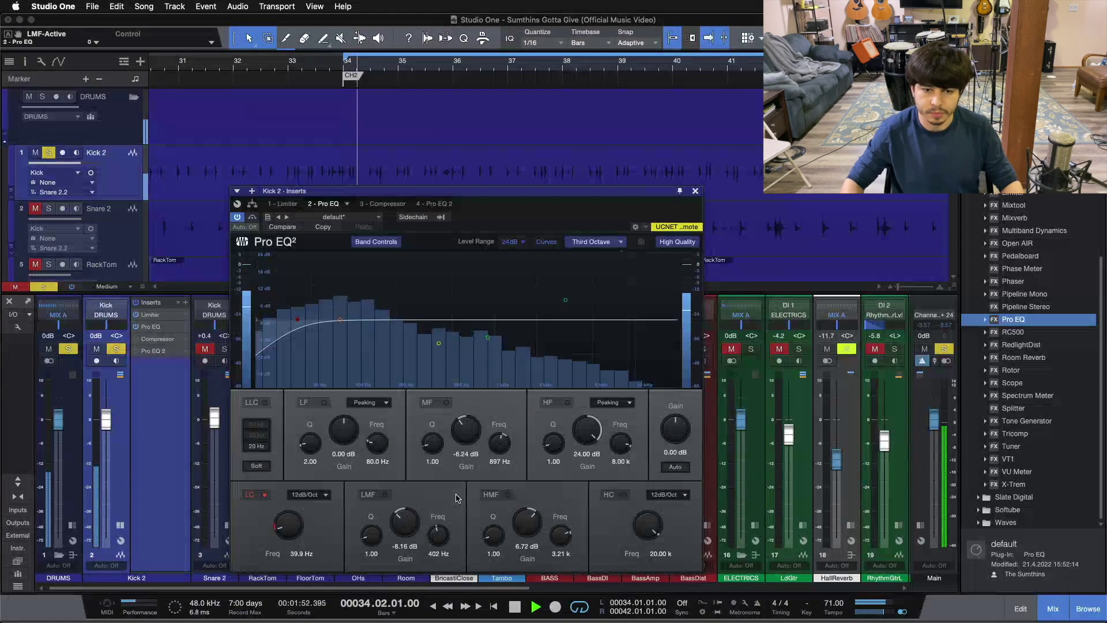
{"action": "left_click", "coordinate": [370, 496]}
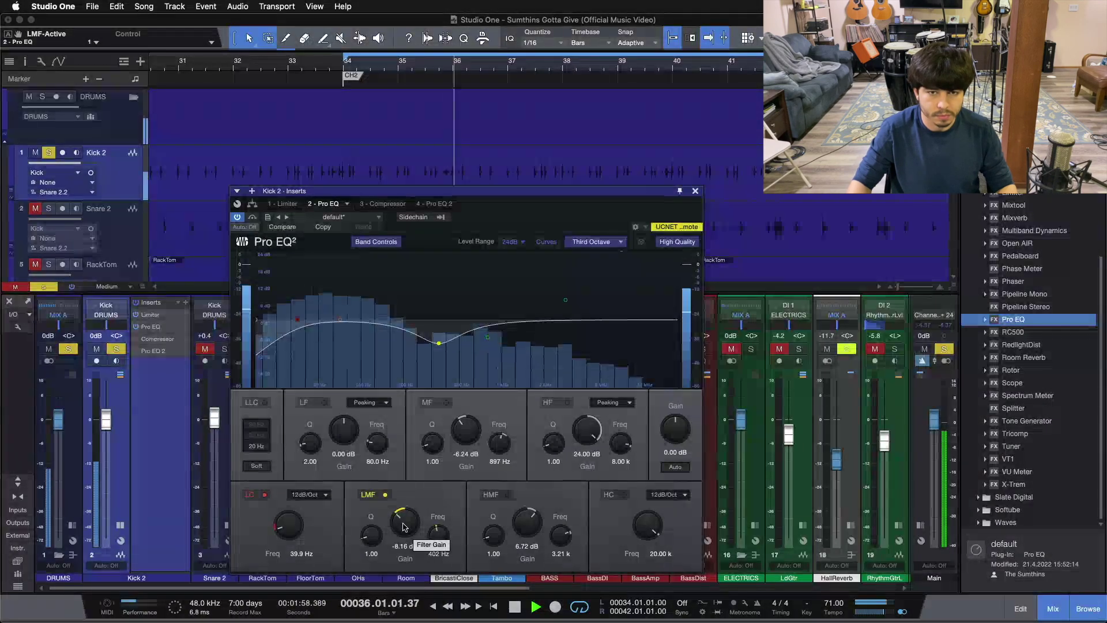
Boost the LMF band's gain to 13.68 dB and again to 6.96 dB to audition 402 Hz, undoing each boost
{"action": "left_click_drag", "start_coordinate": [404, 527], "coordinate": [407, 475]}
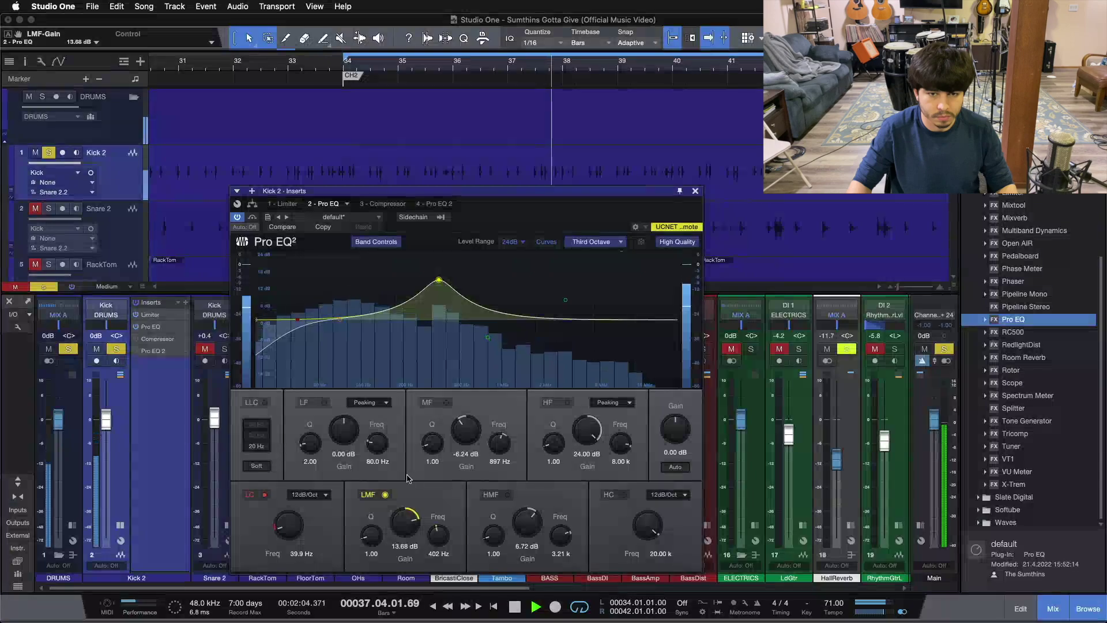
{"action": "key", "text": "super+z"}
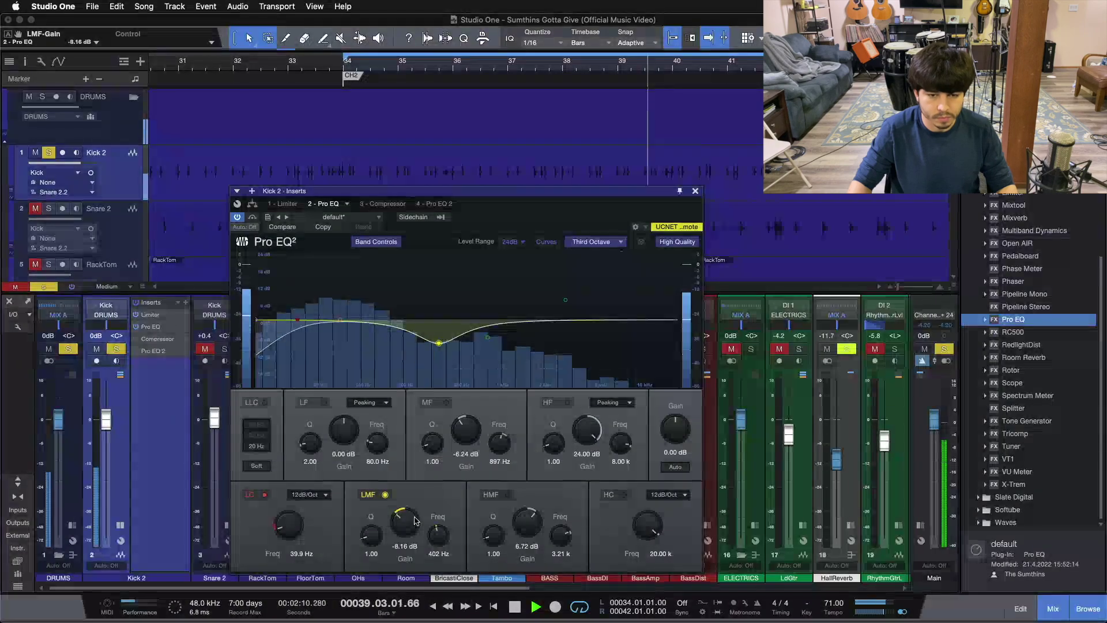
{"action": "left_click_drag", "start_coordinate": [409, 517], "coordinate": [410, 480]}
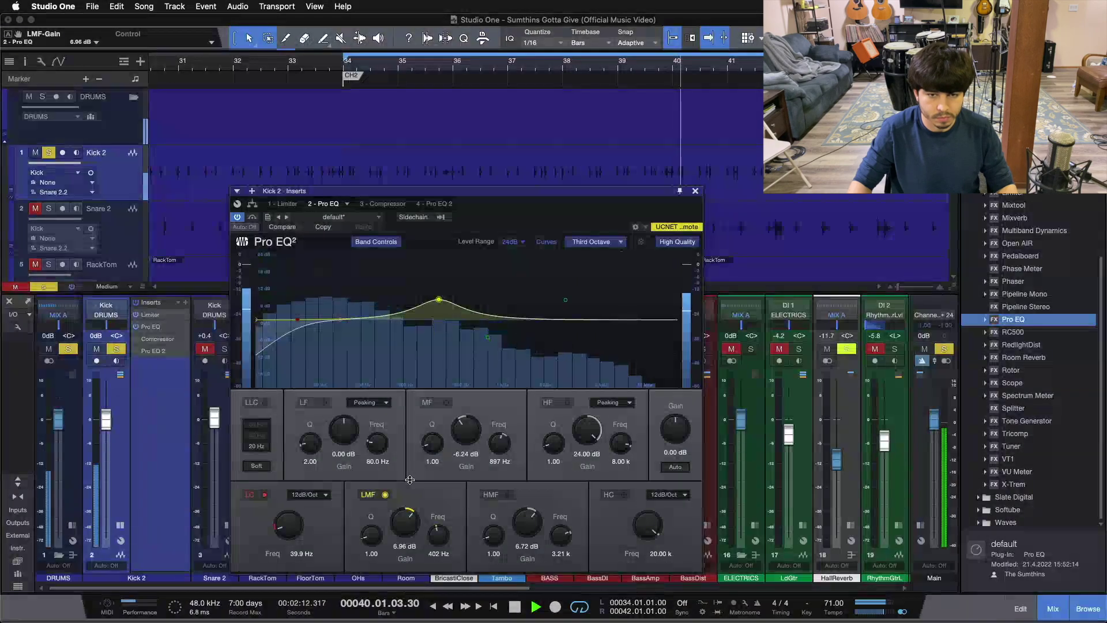
{"action": "key", "text": "super+z"}
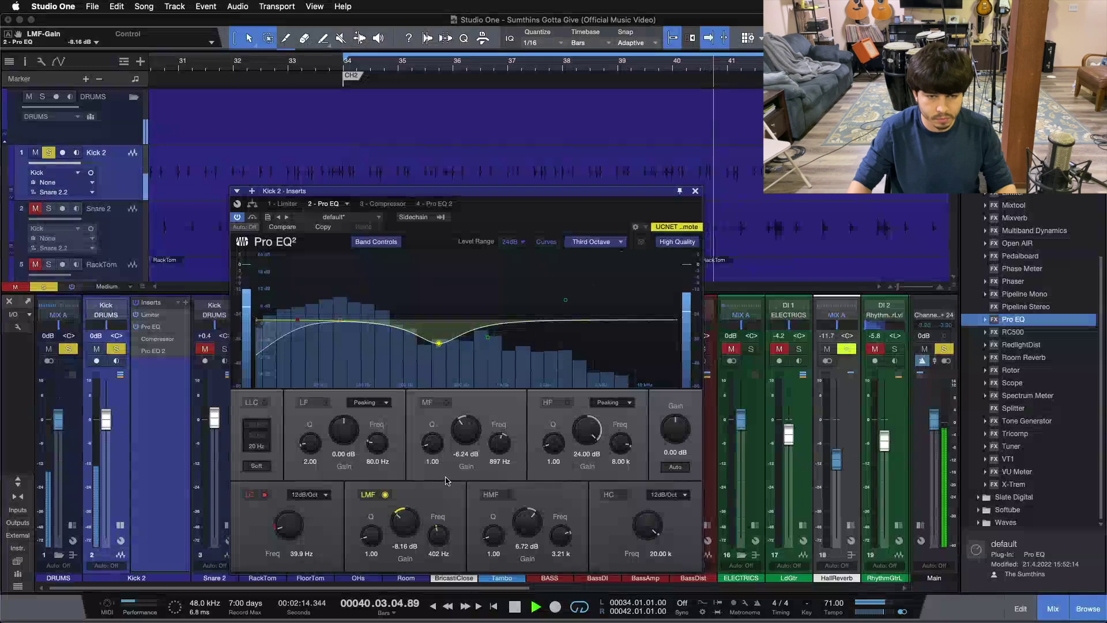
Switch on the Pro EQ's MF band and audition 897 Hz with its gain raised to 12.24 dB, undoing the boost
{"action": "left_click", "coordinate": [442, 403]}
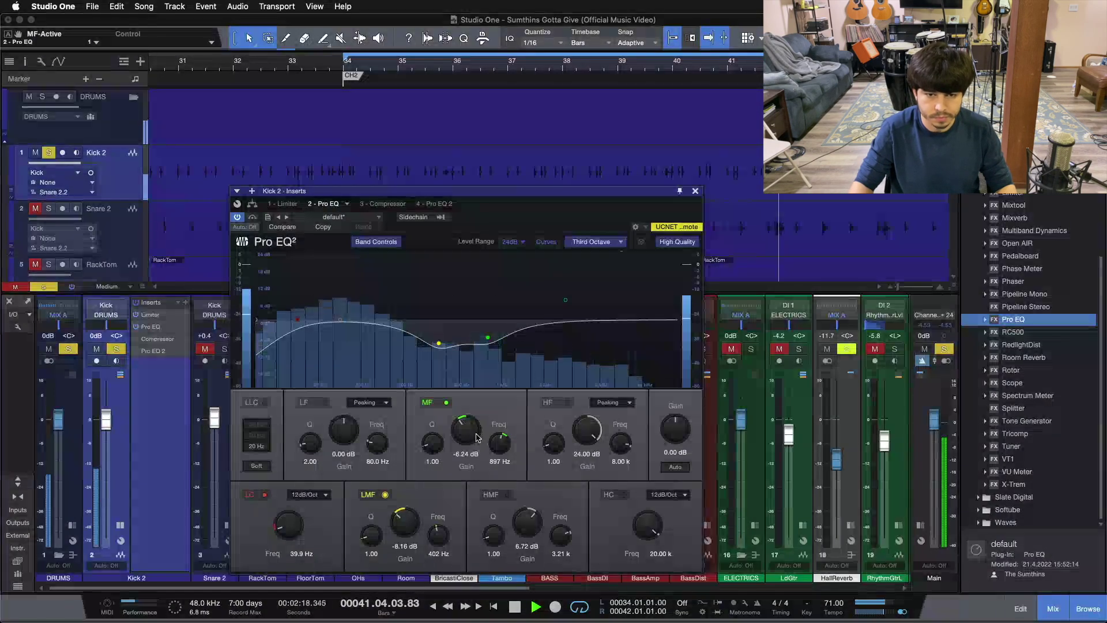
{"action": "left_click_drag", "start_coordinate": [468, 425], "coordinate": [464, 381]}
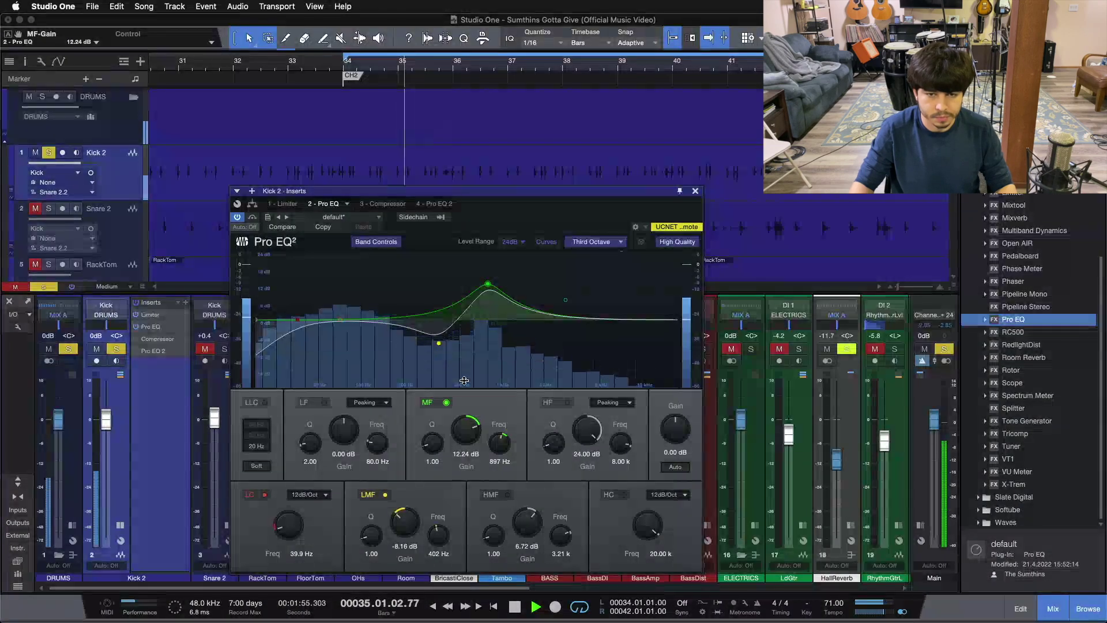
{"action": "key", "text": "super+z"}
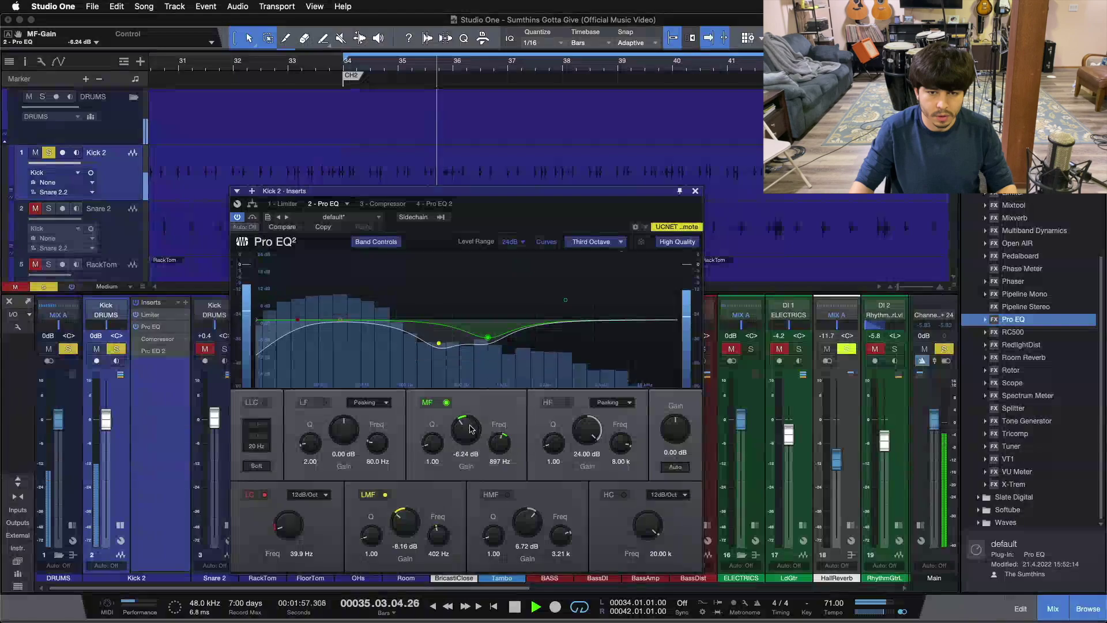
Compare the playing kick with the LMF and MF bands off and on, ending with both on and playback stopped
{"action": "left_click", "coordinate": [385, 494]}
{"action": "left_click", "coordinate": [433, 406]}
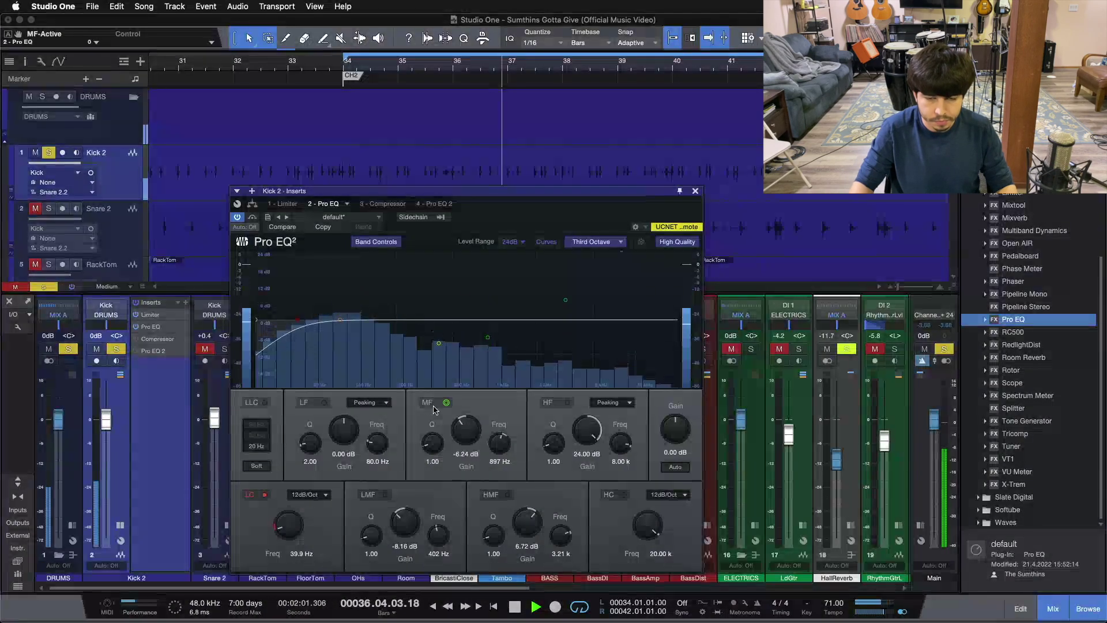
{"action": "left_click", "coordinate": [434, 408]}
{"action": "left_click", "coordinate": [432, 494]}
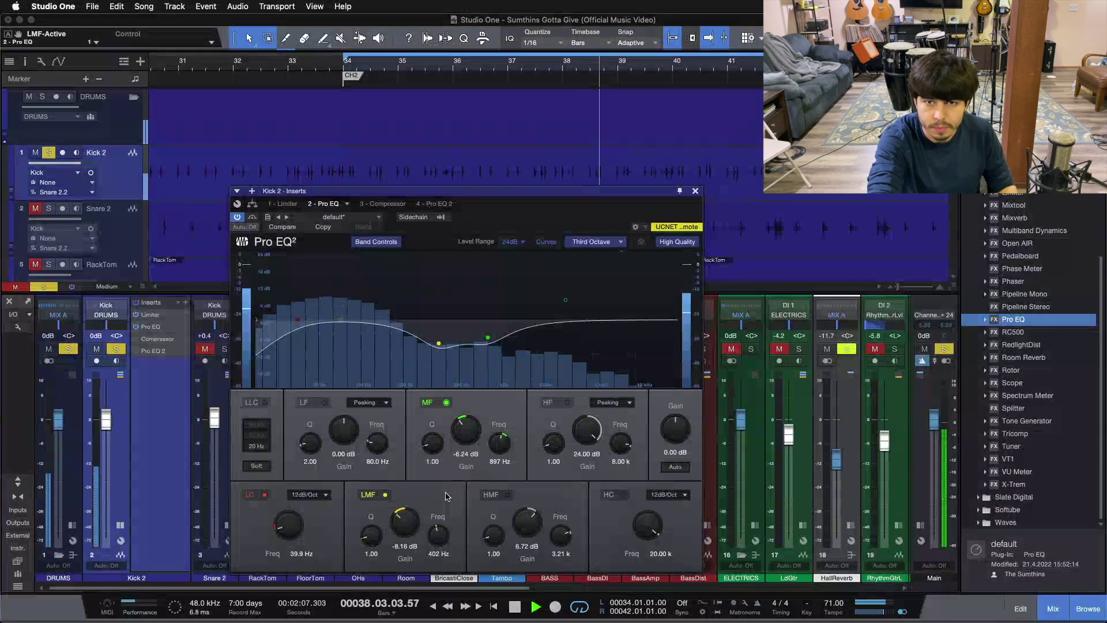
{"action": "key", "text": "space"}
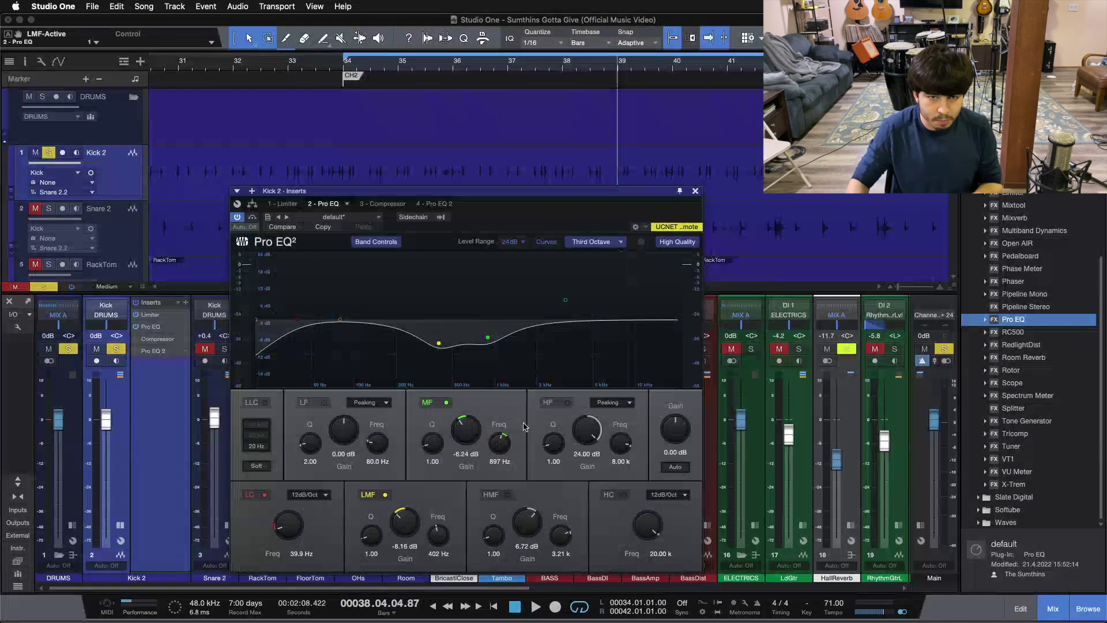
Open and activate the Compressor insert on Kick 2, moving its window down clear of the kick and snare tracks
{"action": "left_click", "coordinate": [384, 204]}
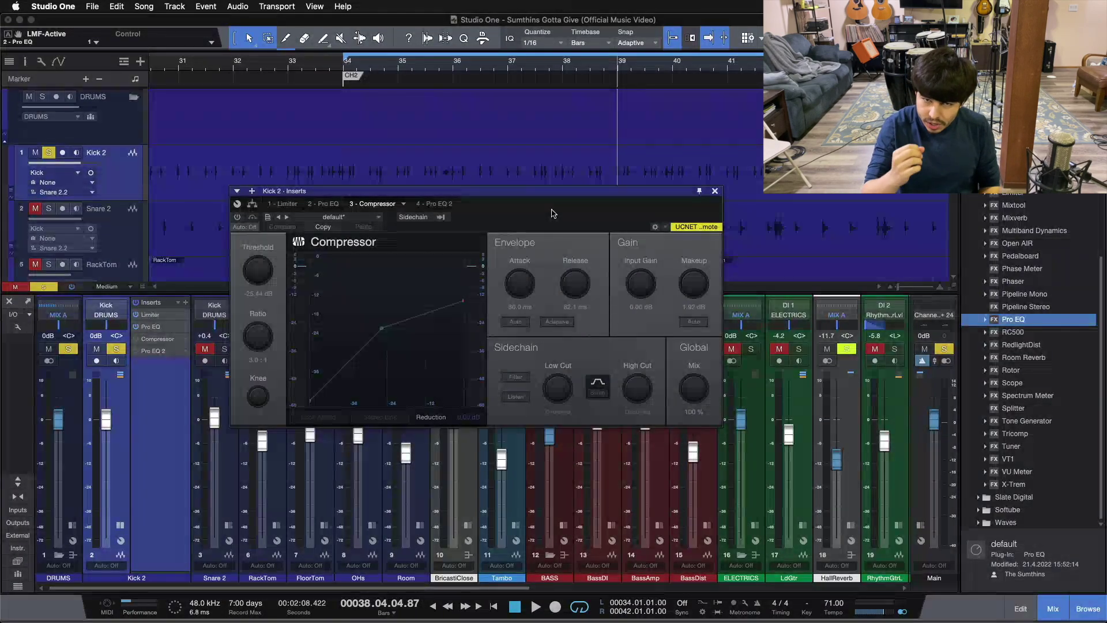
{"action": "key", "text": "space"}
{"action": "left_click_drag", "start_coordinate": [505, 220], "coordinate": [549, 304]}
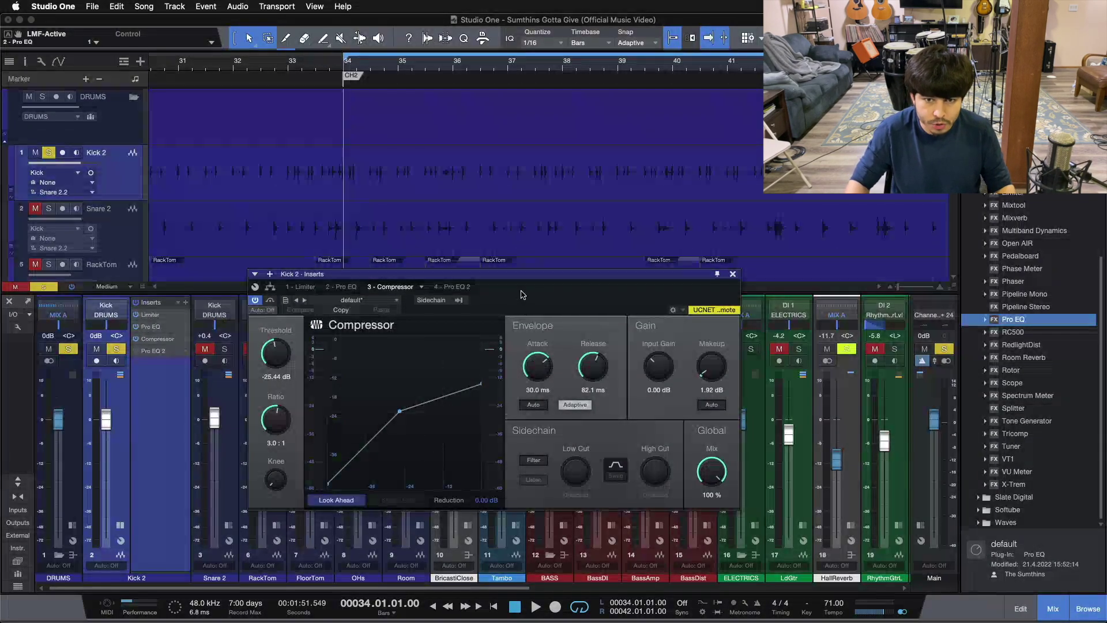
Compare the kick with the Compressor bypassed and active during looped playback from bar 34, ending with it active
{"action": "left_click", "coordinate": [254, 300]}
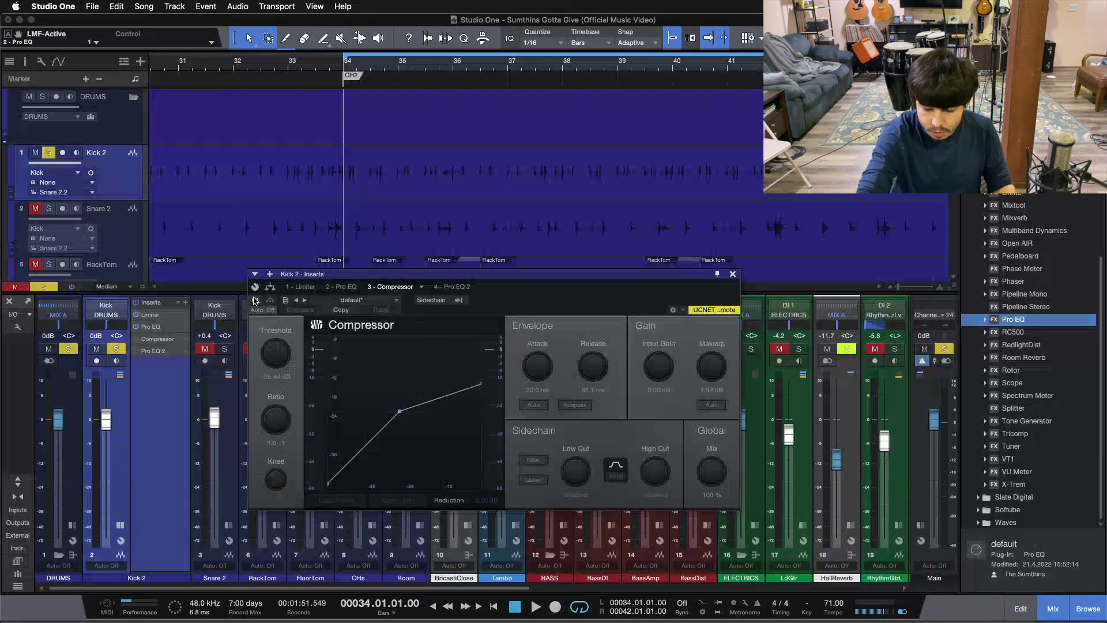
{"action": "key", "text": "space"}
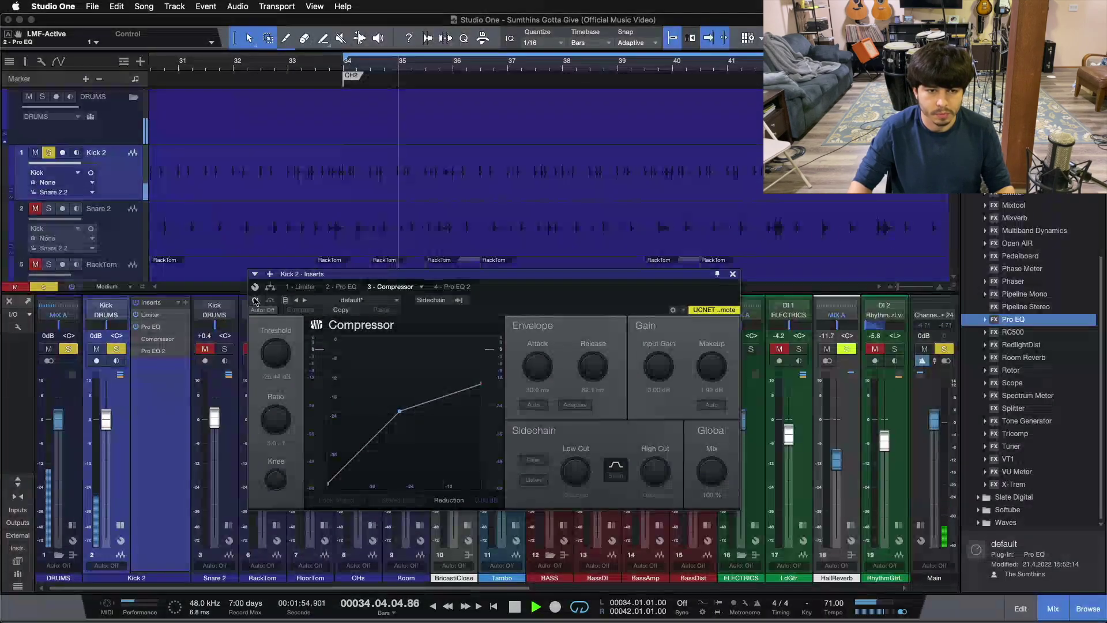
{"action": "left_click", "coordinate": [255, 300]}
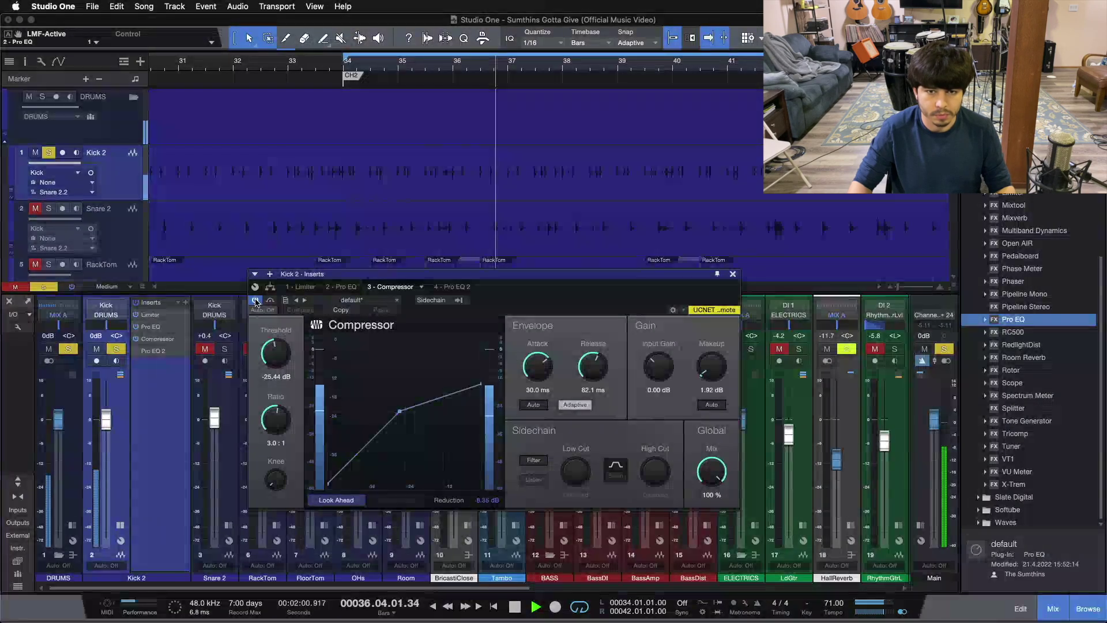
{"action": "left_click", "coordinate": [255, 300]}
{"action": "left_click", "coordinate": [256, 300]}
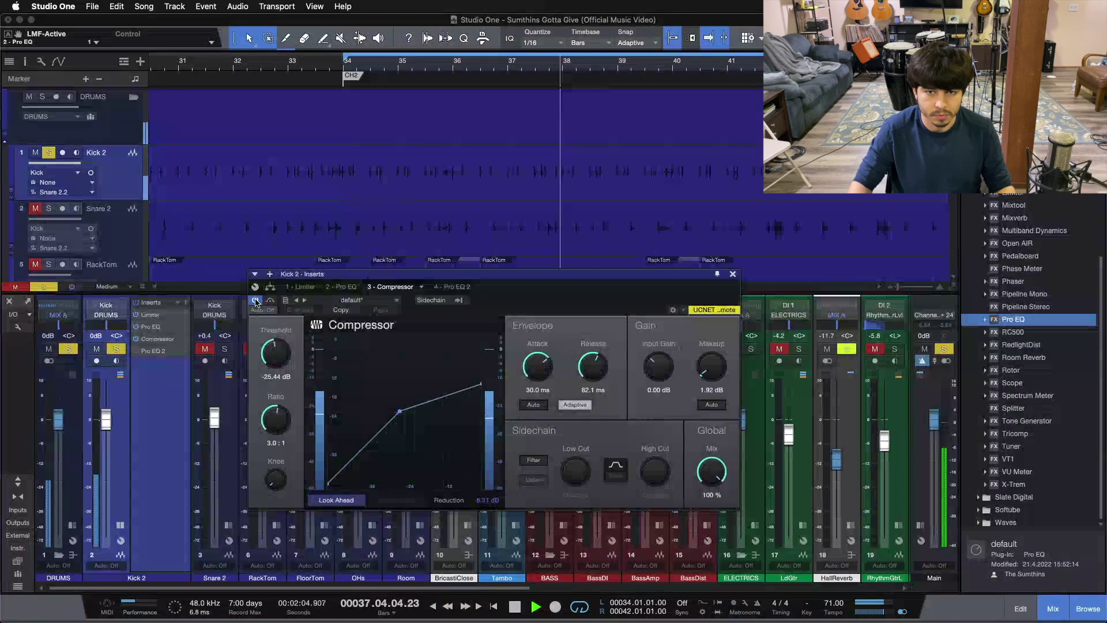
{"action": "left_click", "coordinate": [255, 301]}
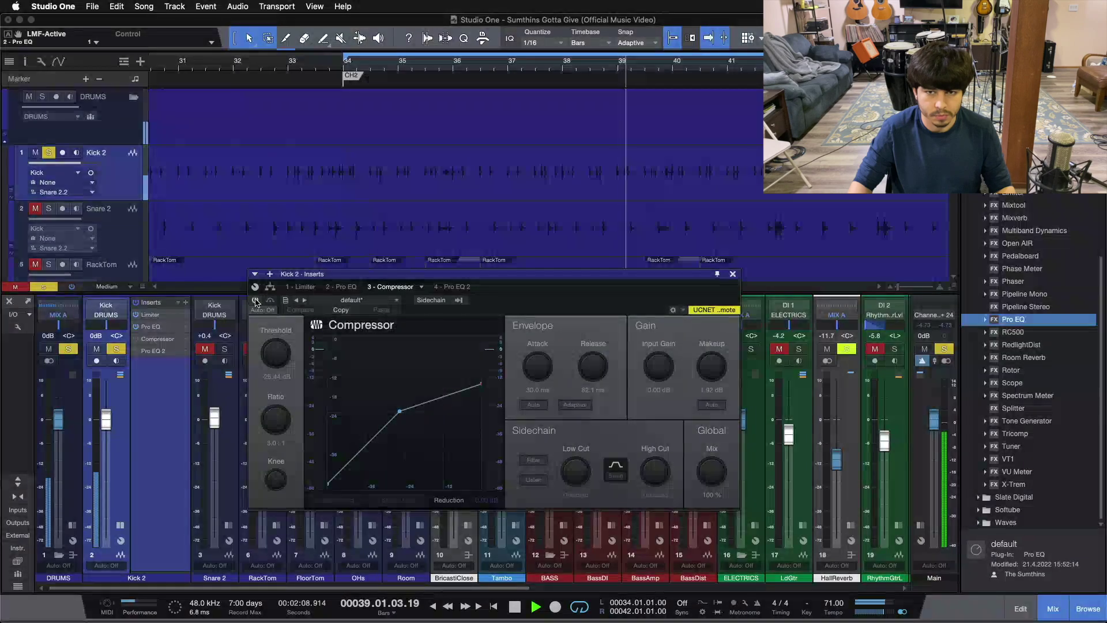
{"action": "left_click", "coordinate": [255, 300]}
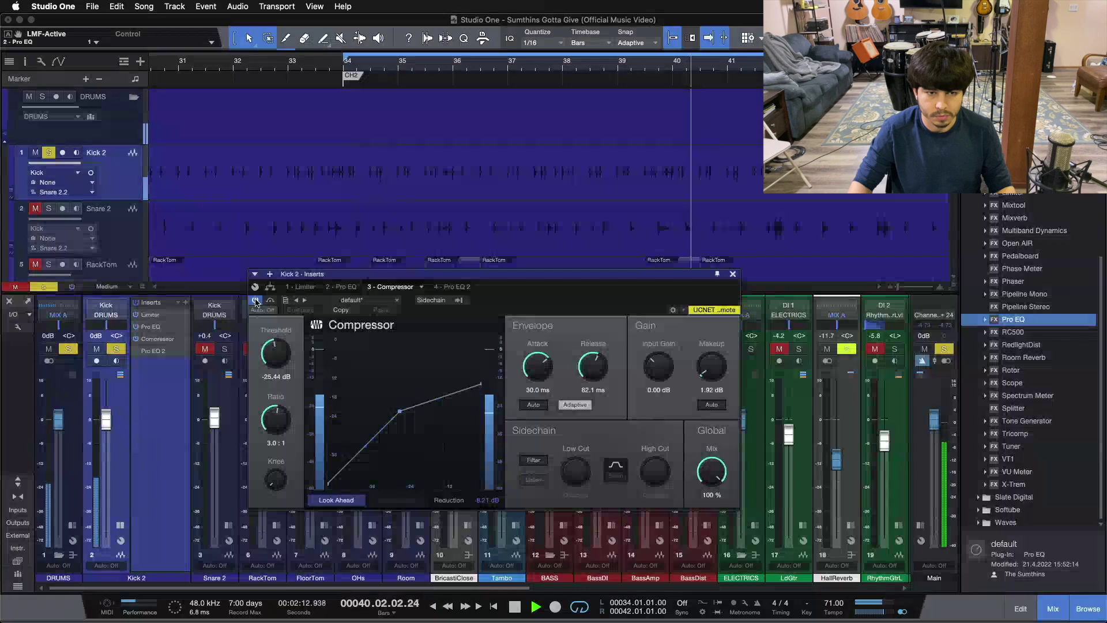
{"action": "left_click", "coordinate": [255, 301]}
{"action": "left_click", "coordinate": [255, 300]}
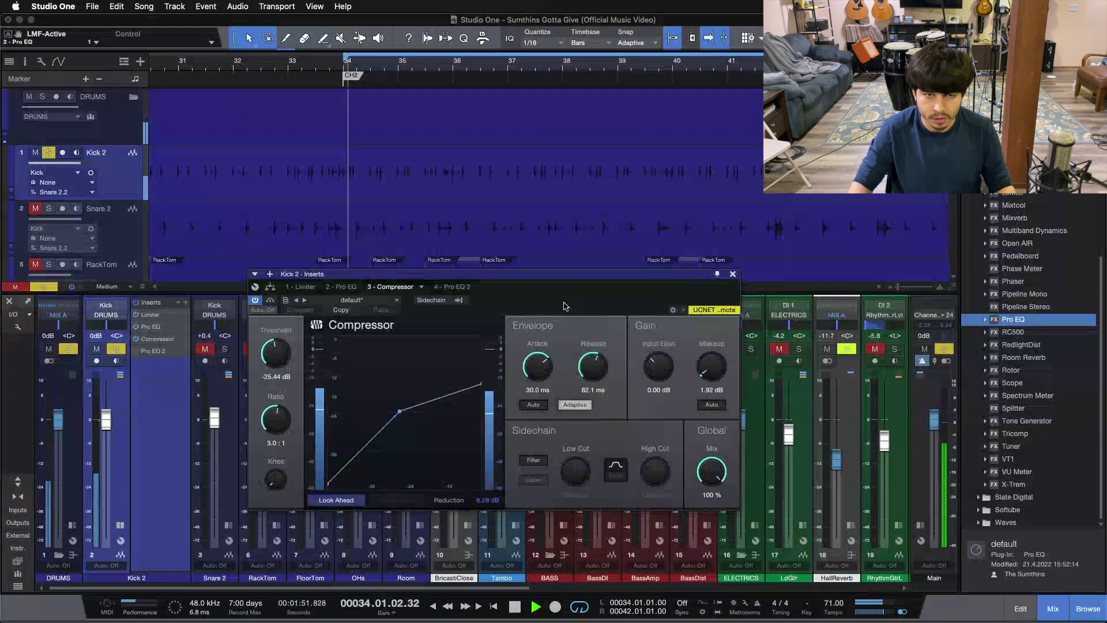
{"action": "left_click", "coordinate": [255, 300]}
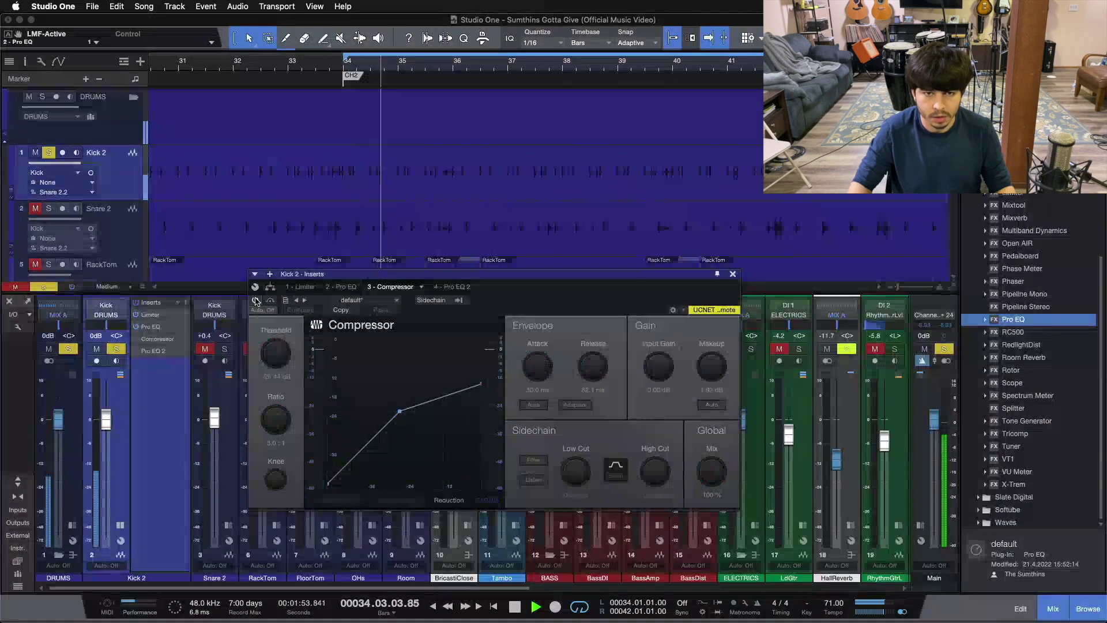
{"action": "left_click", "coordinate": [256, 300]}
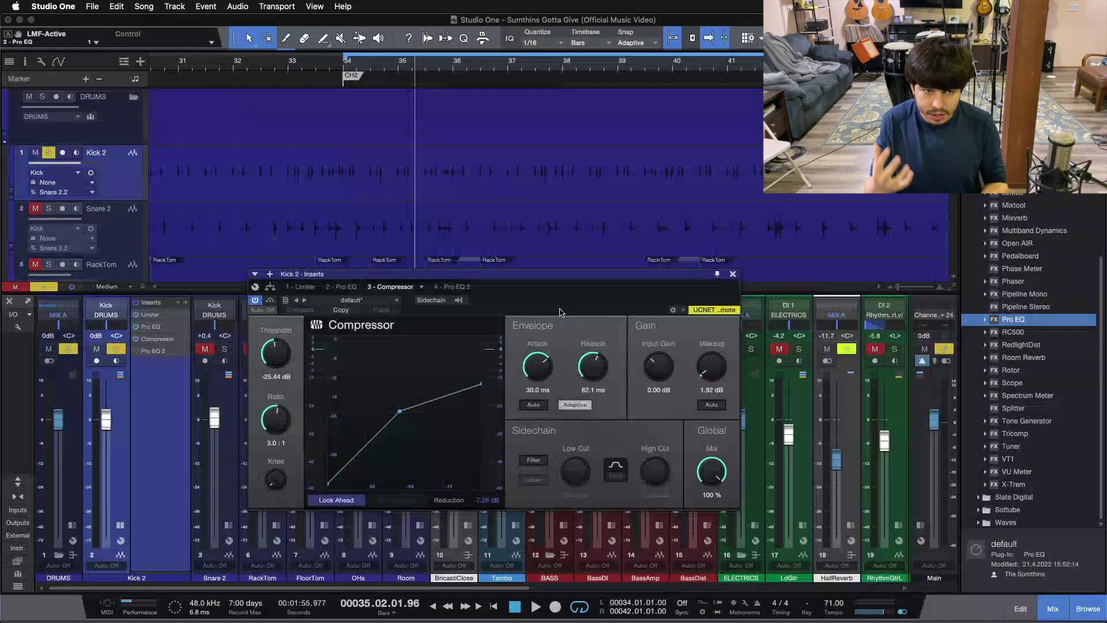
Move the Compressor window further down and repeat the bypassed-versus-active comparison from bar 34, stopping playback with the Compressor active
{"action": "left_click_drag", "start_coordinate": [550, 300], "coordinate": [559, 348]}
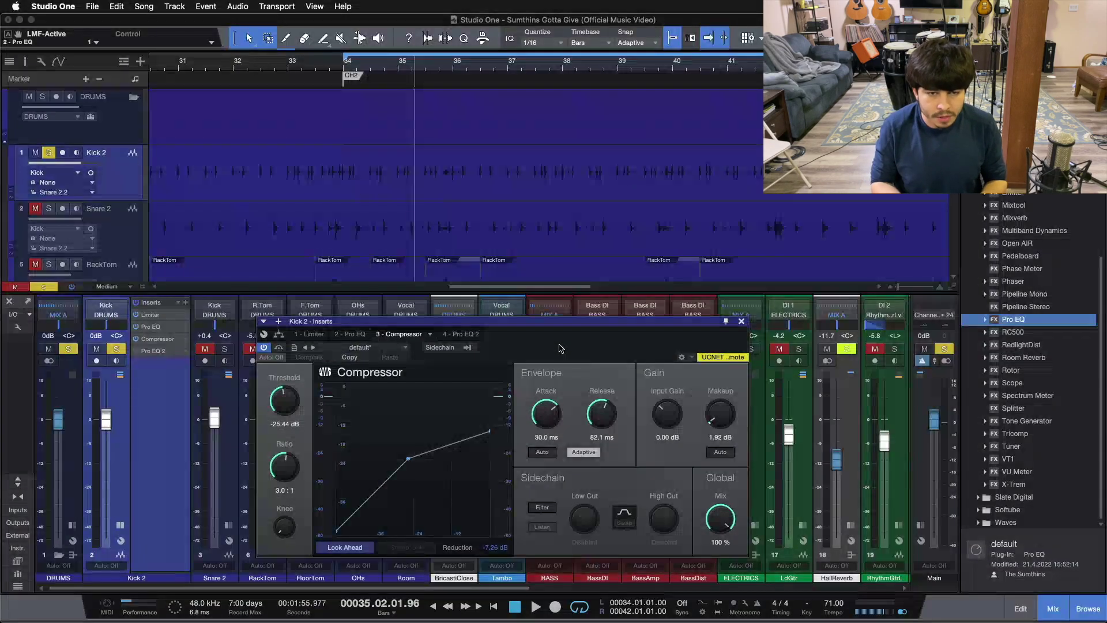
{"action": "left_click_drag", "start_coordinate": [559, 348], "coordinate": [568, 339]}
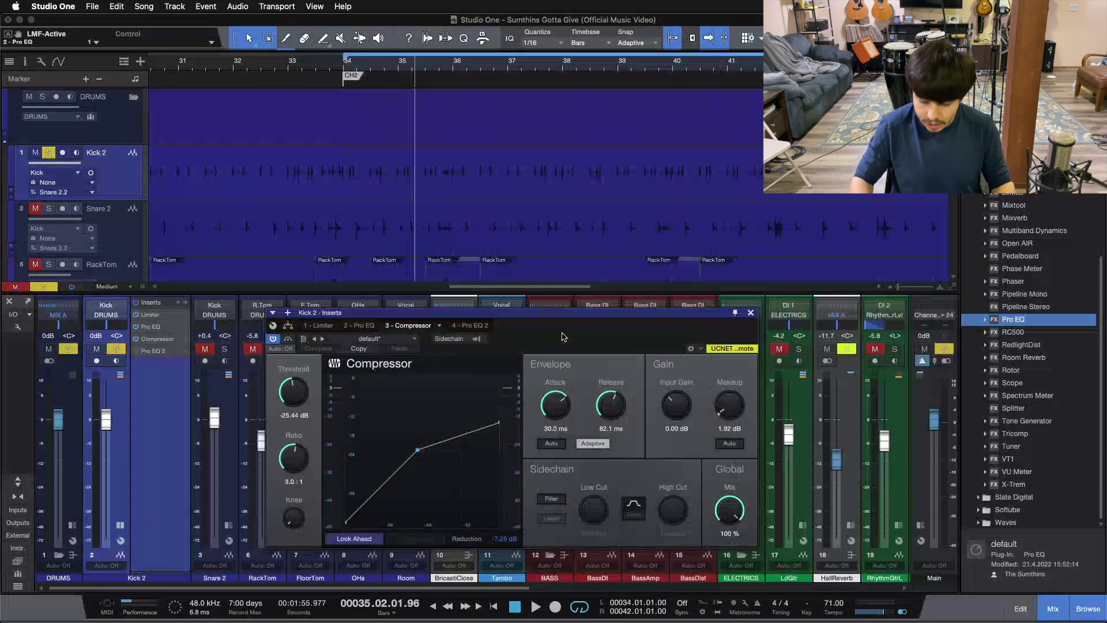
{"action": "key", "text": "space"}
{"action": "left_click", "coordinate": [273, 339]}
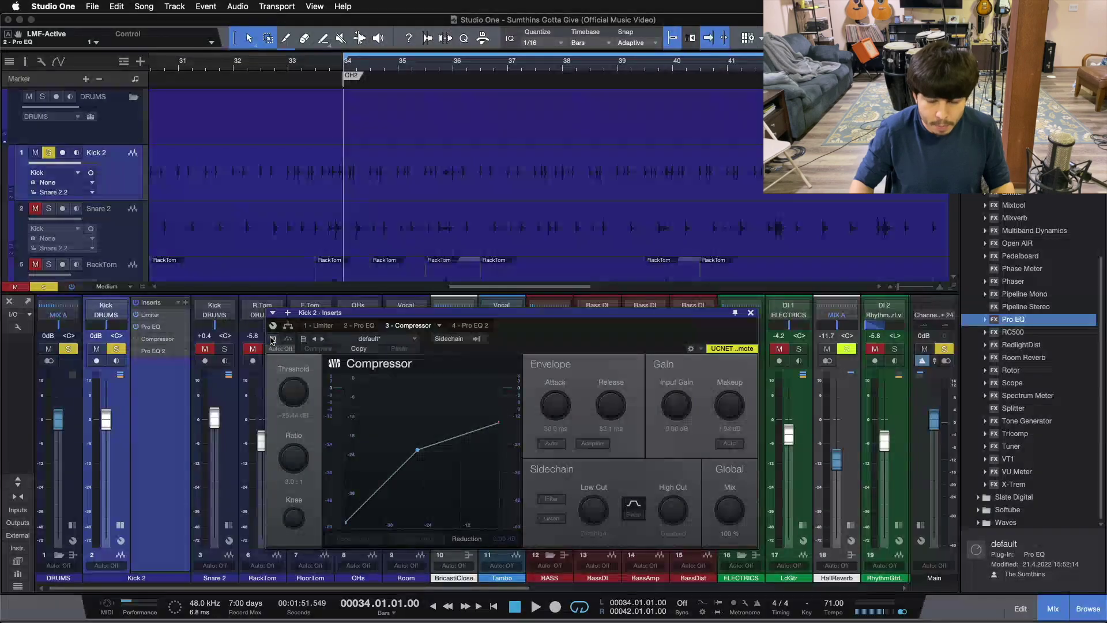
{"action": "key", "text": "space"}
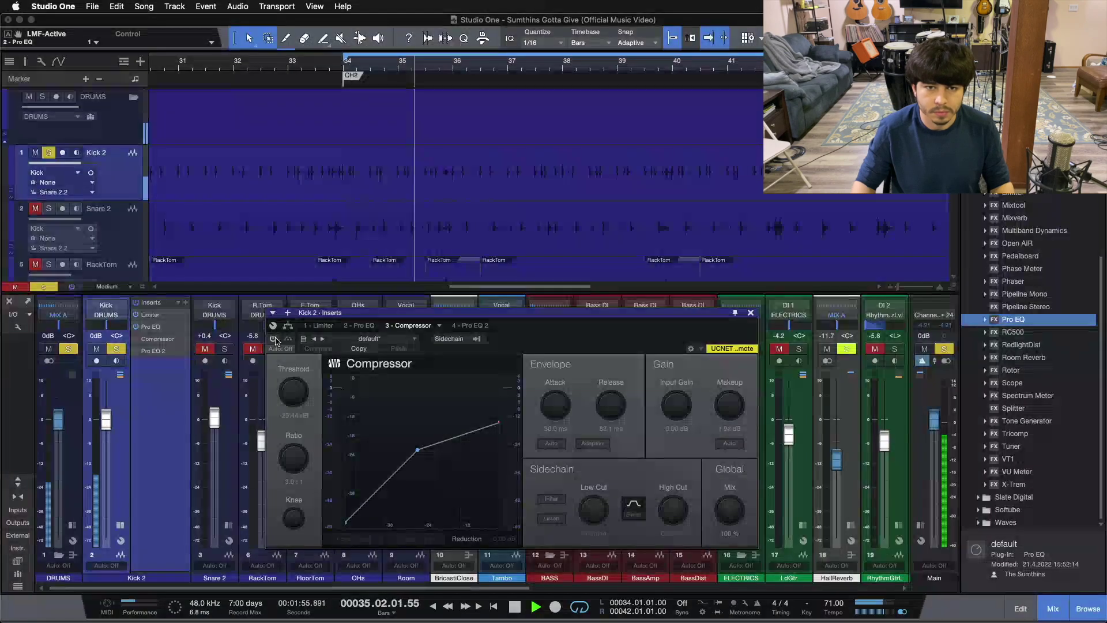
{"action": "left_click", "coordinate": [275, 340]}
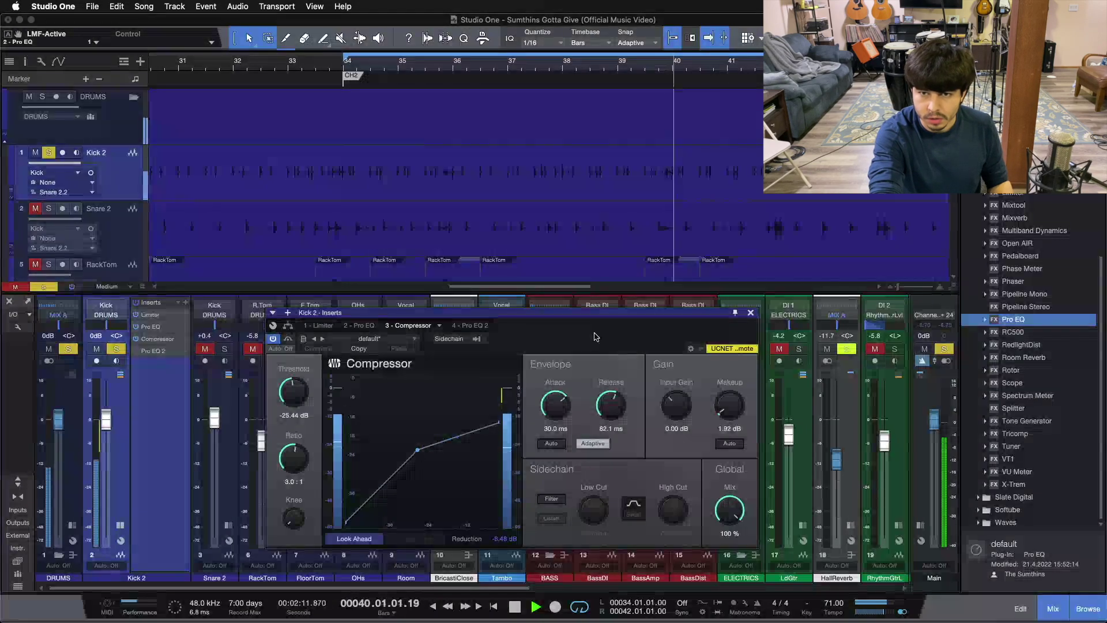
{"action": "key", "text": "space"}
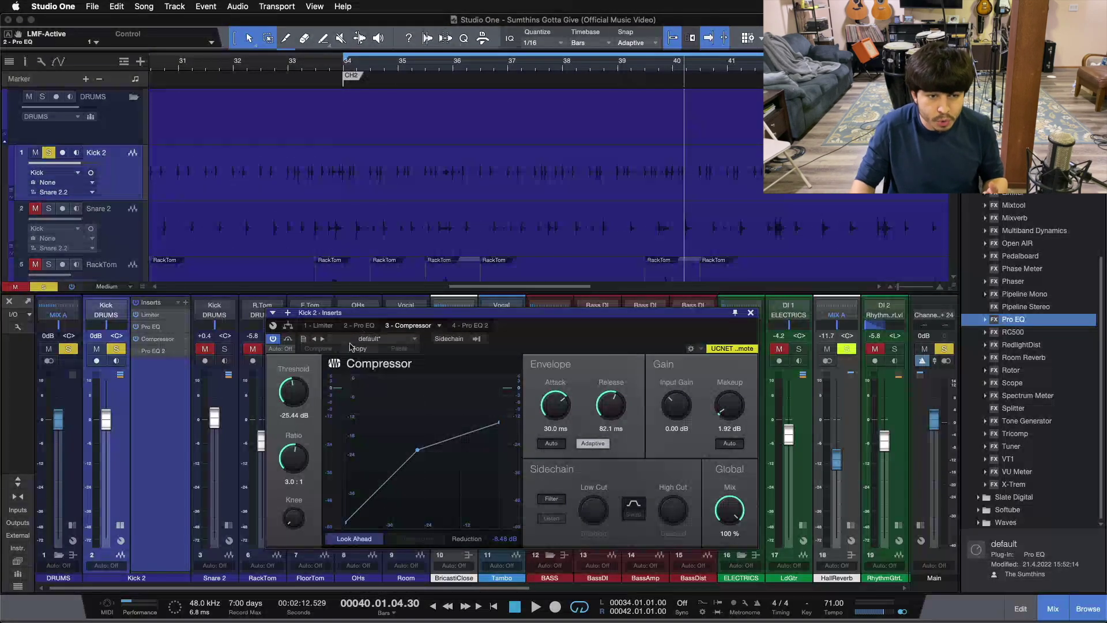
Reopen the kick's first Pro EQ and show its HF band's 24 dB peak at 8 kHz by switching it on and off
{"action": "left_click", "coordinate": [151, 327]}
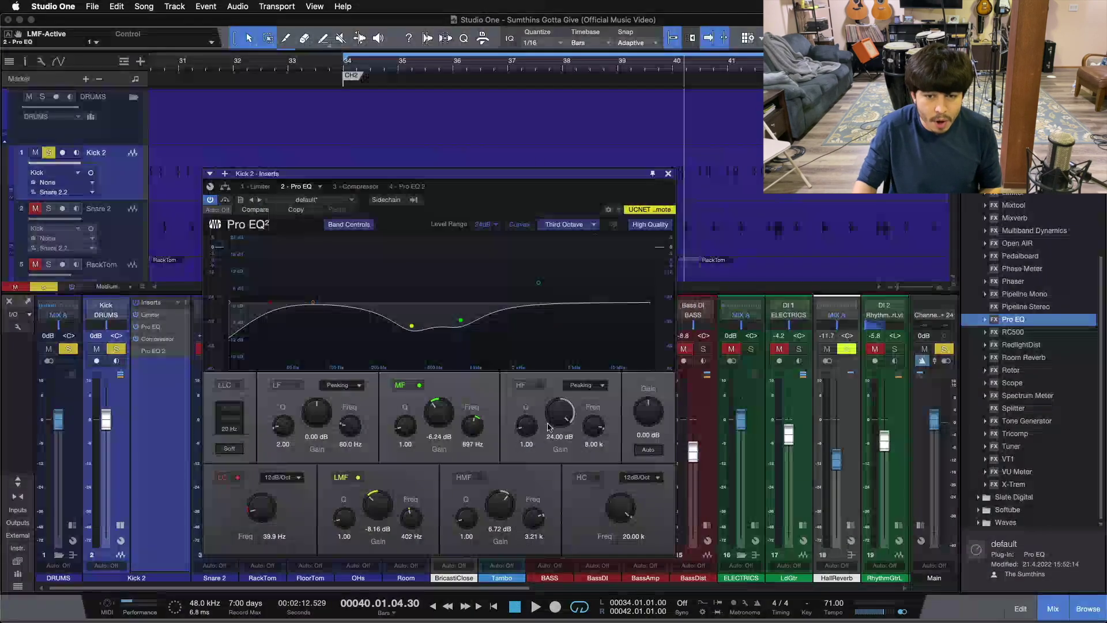
{"action": "left_click", "coordinate": [527, 390]}
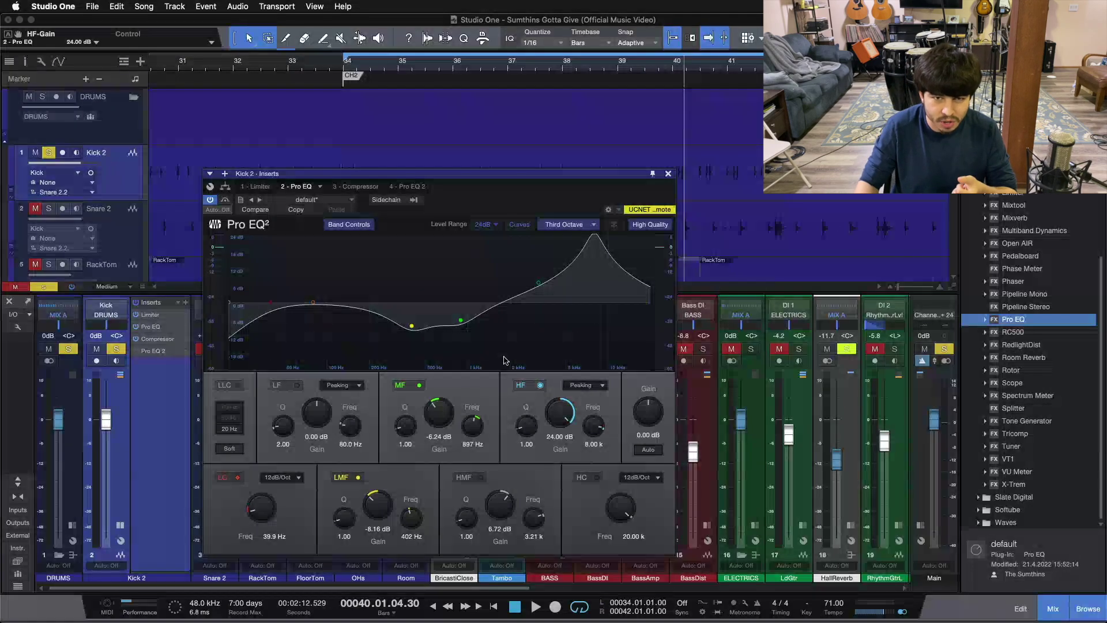
{"action": "left_click", "coordinate": [540, 385]}
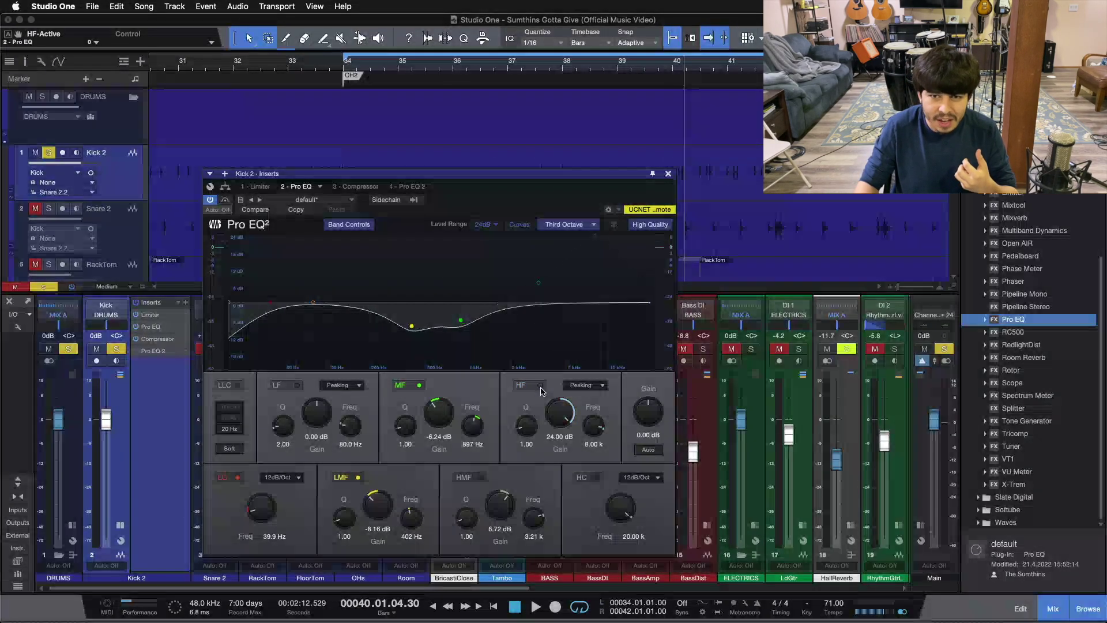
Compare the kick with the HF band off and on during playback from bar 34, stopping playback with the band active
{"action": "left_click", "coordinate": [540, 386]}
{"action": "left_click", "coordinate": [540, 386]}
{"action": "key", "text": "space"}
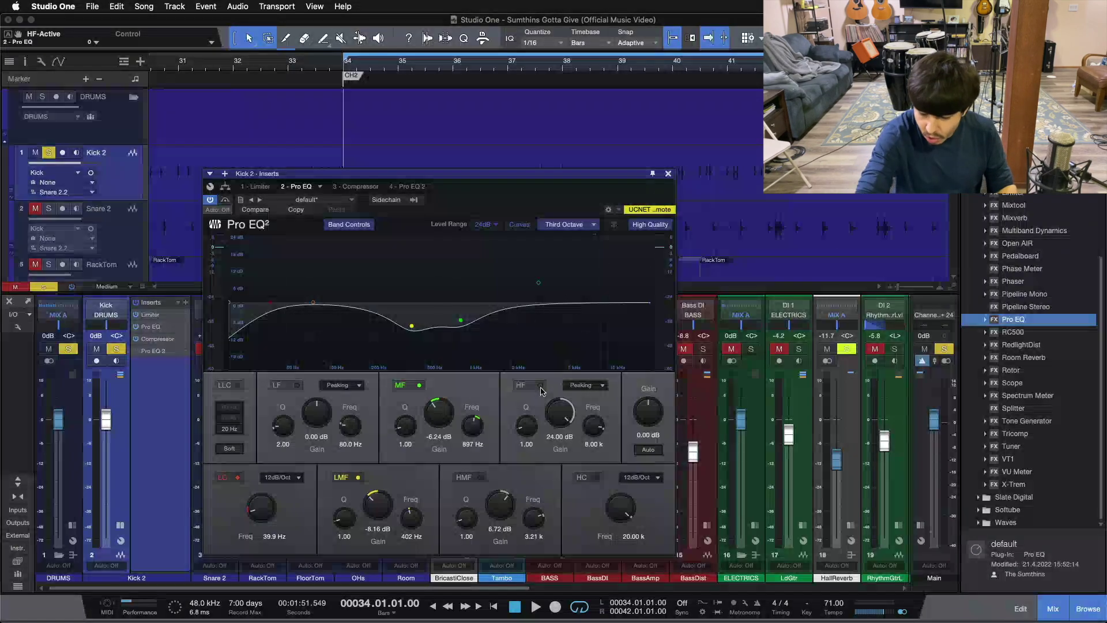
{"action": "key", "text": "space"}
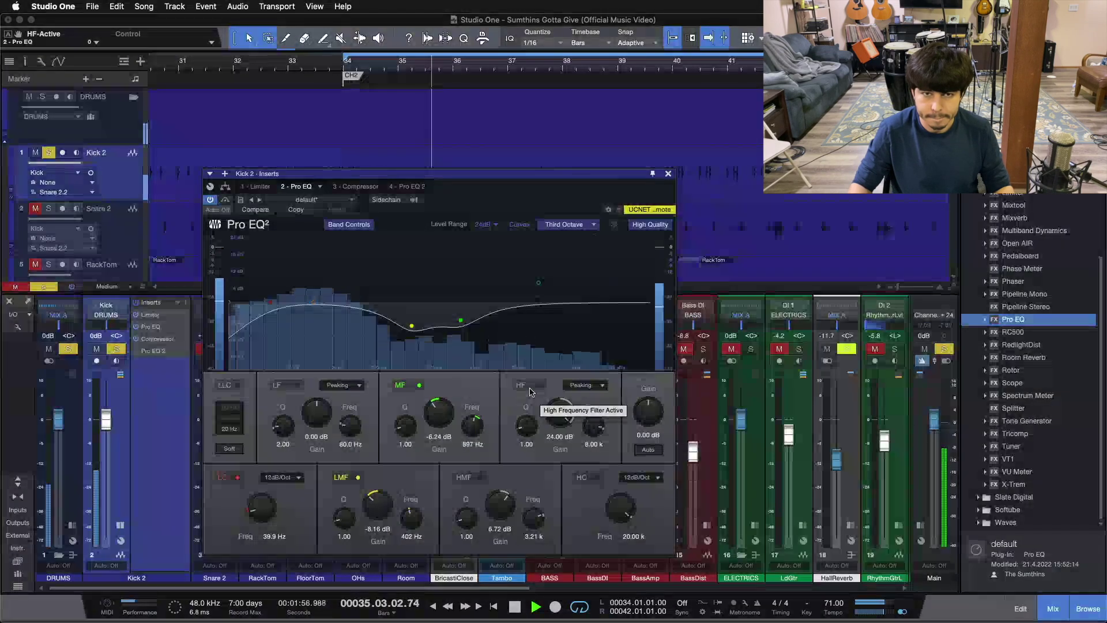
{"action": "left_click", "coordinate": [529, 390]}
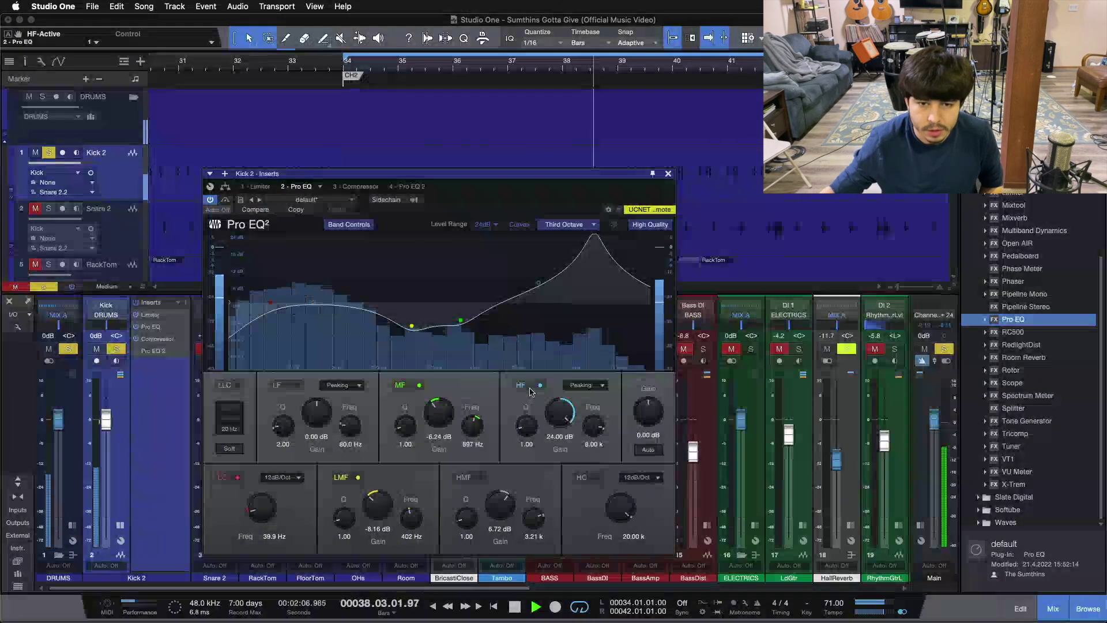
{"action": "left_click", "coordinate": [530, 391]}
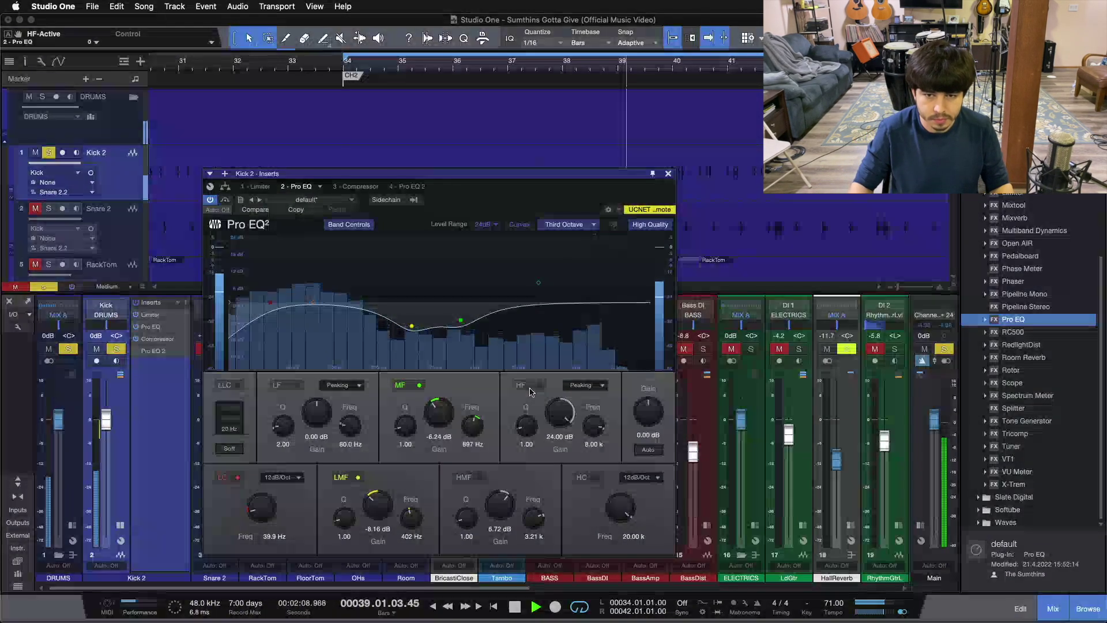
{"action": "left_click", "coordinate": [542, 388]}
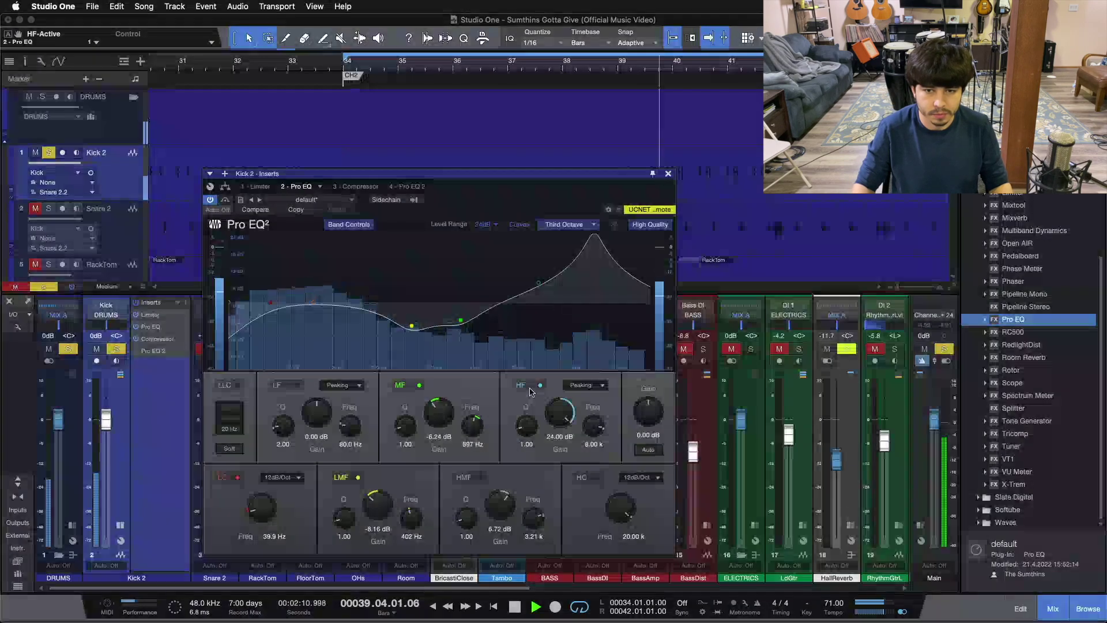
{"action": "left_click", "coordinate": [545, 390]}
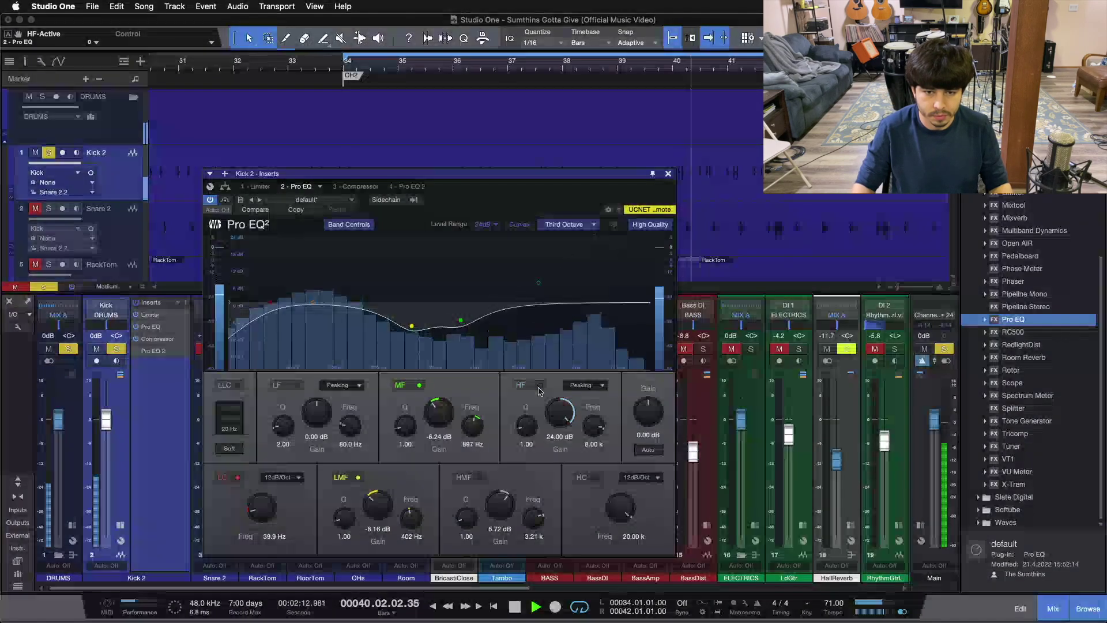
{"action": "left_click", "coordinate": [541, 390]}
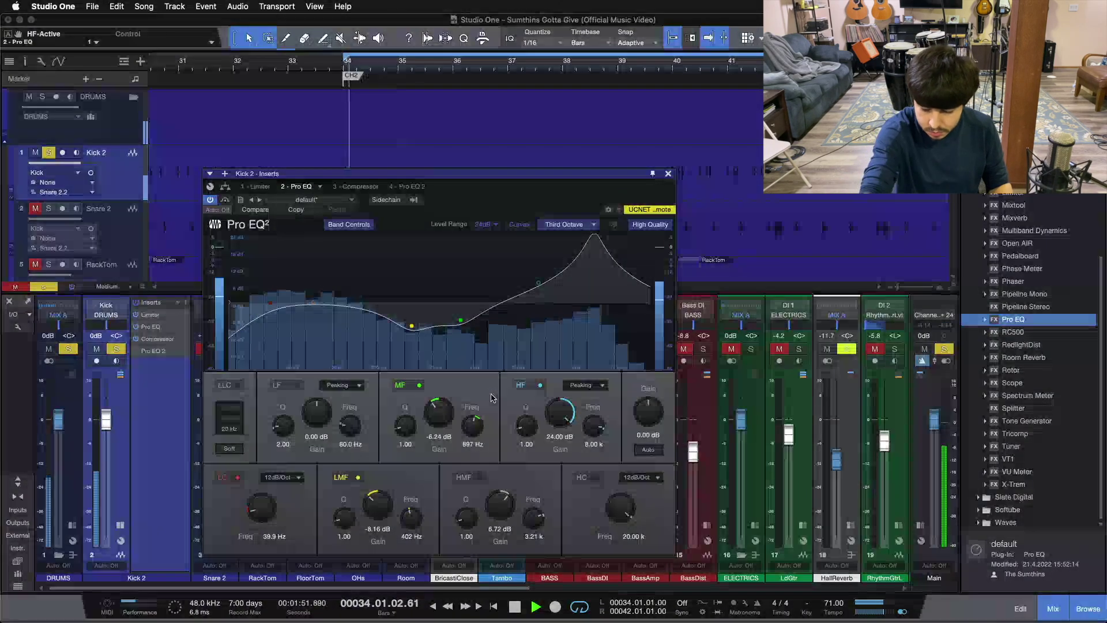
{"action": "key", "text": "space"}
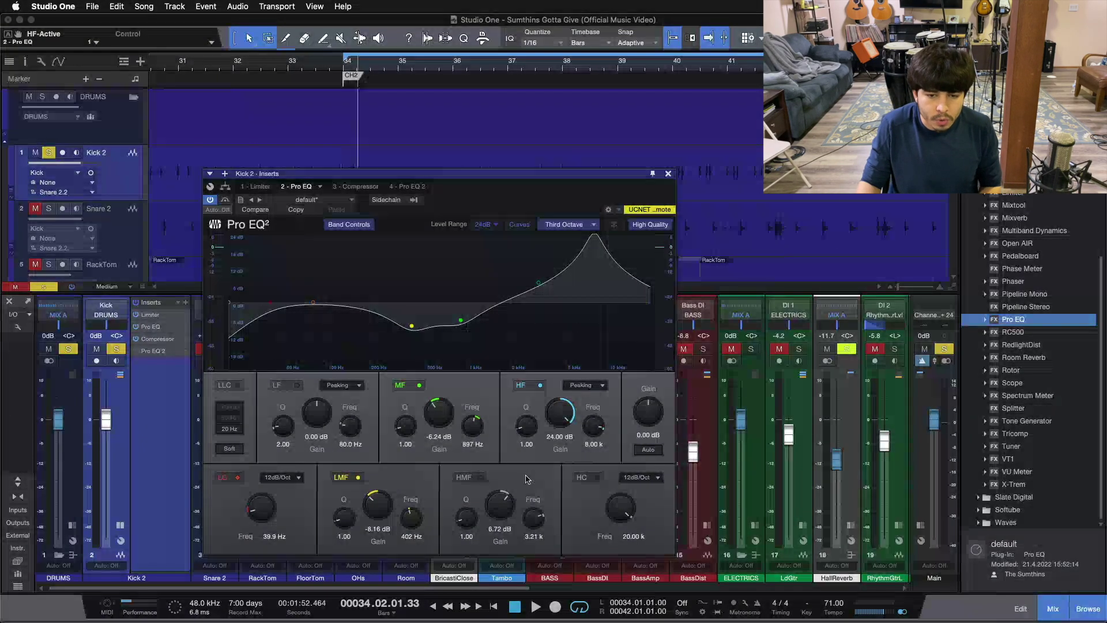
Compare the kick with the HMF band's 6.72 dB boost at 3.21 kHz off and on from bar 34, stopping with it active
{"action": "left_click", "coordinate": [476, 477]}
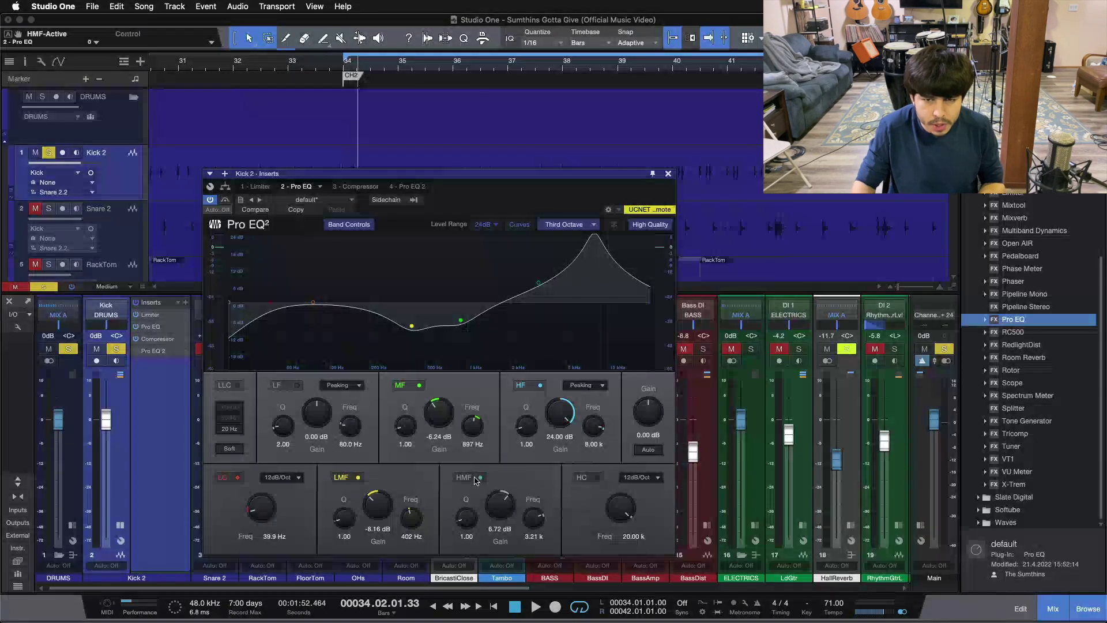
{"action": "left_click", "coordinate": [476, 478]}
{"action": "key", "text": "space"}
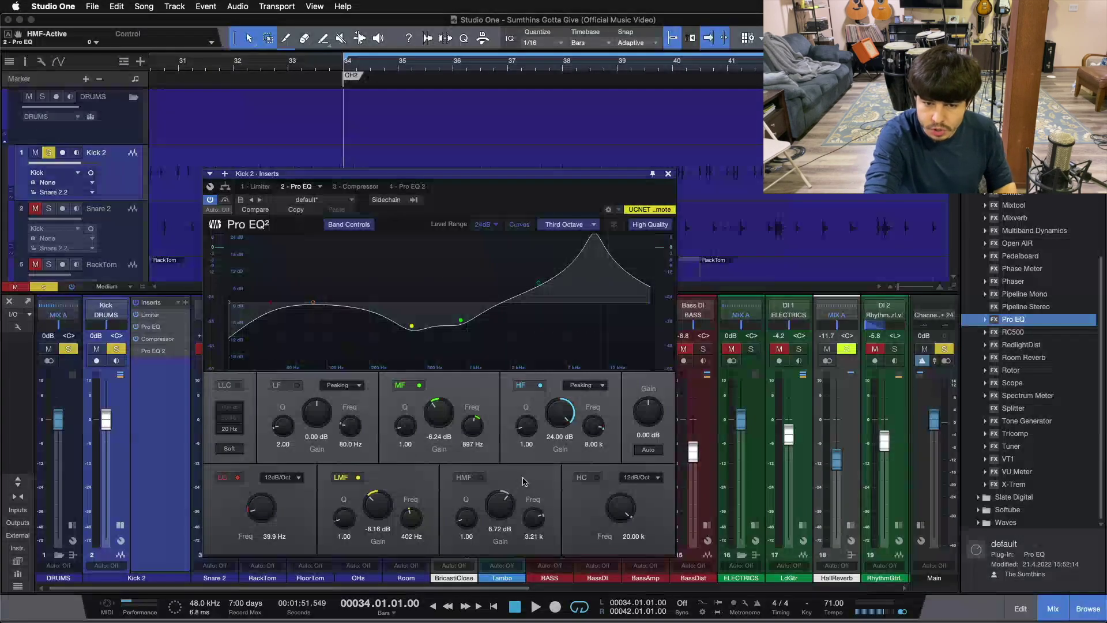
{"action": "key", "text": "space"}
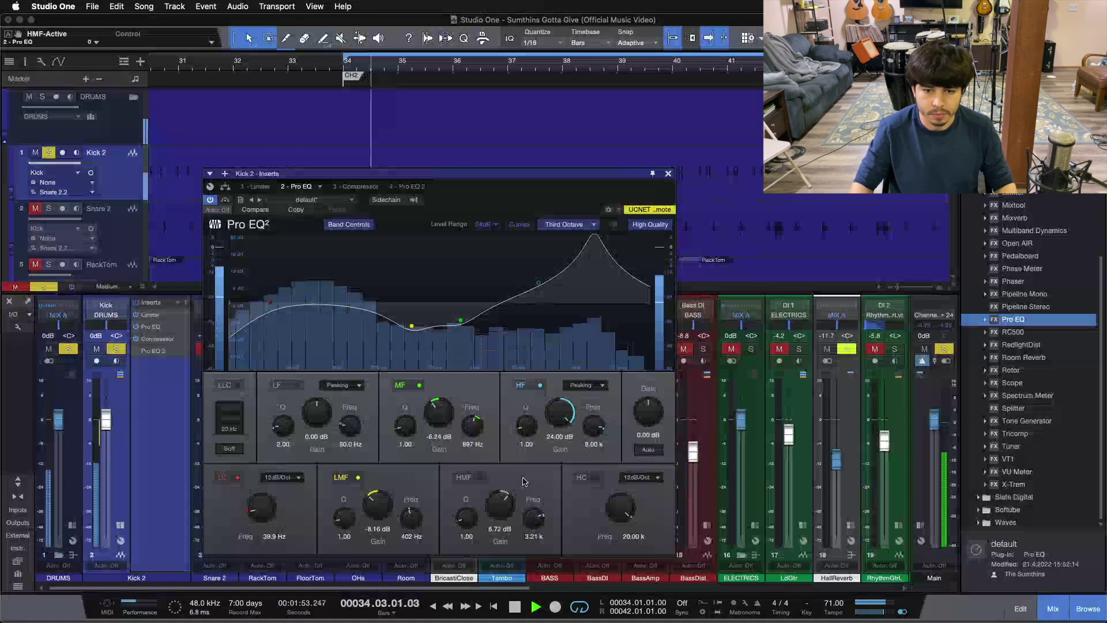
{"action": "left_click", "coordinate": [470, 478]}
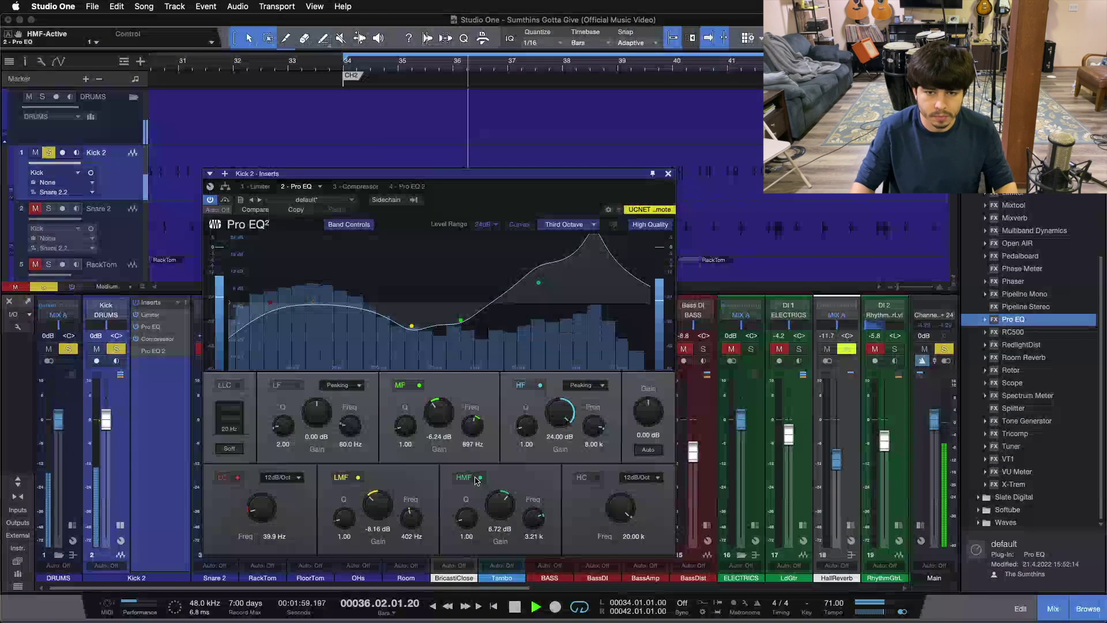
{"action": "left_click", "coordinate": [476, 479]}
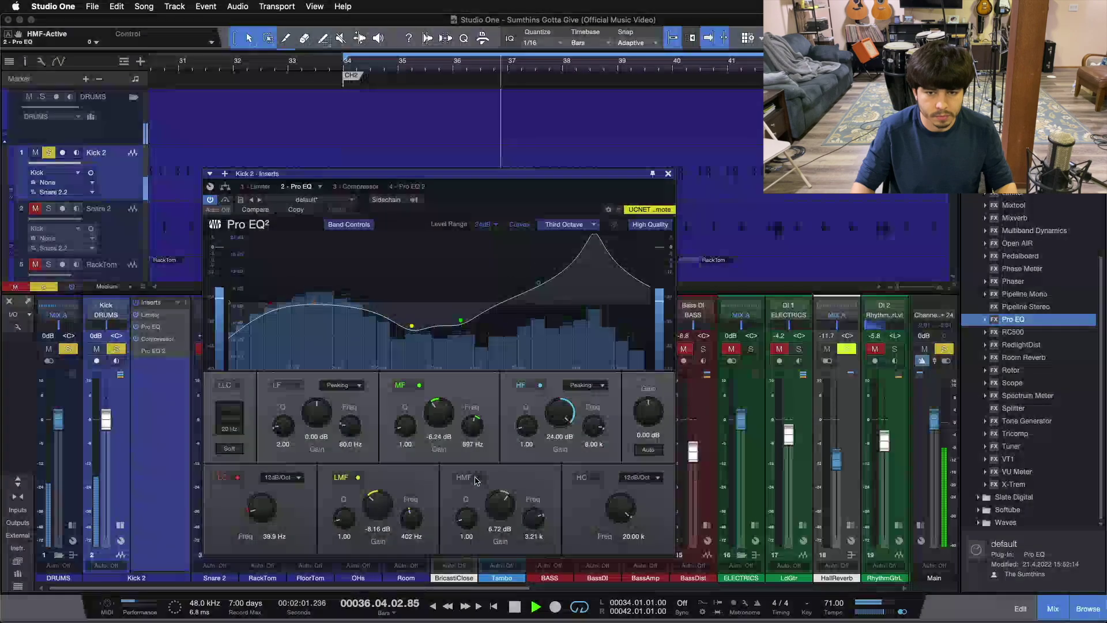
{"action": "left_click", "coordinate": [476, 479]}
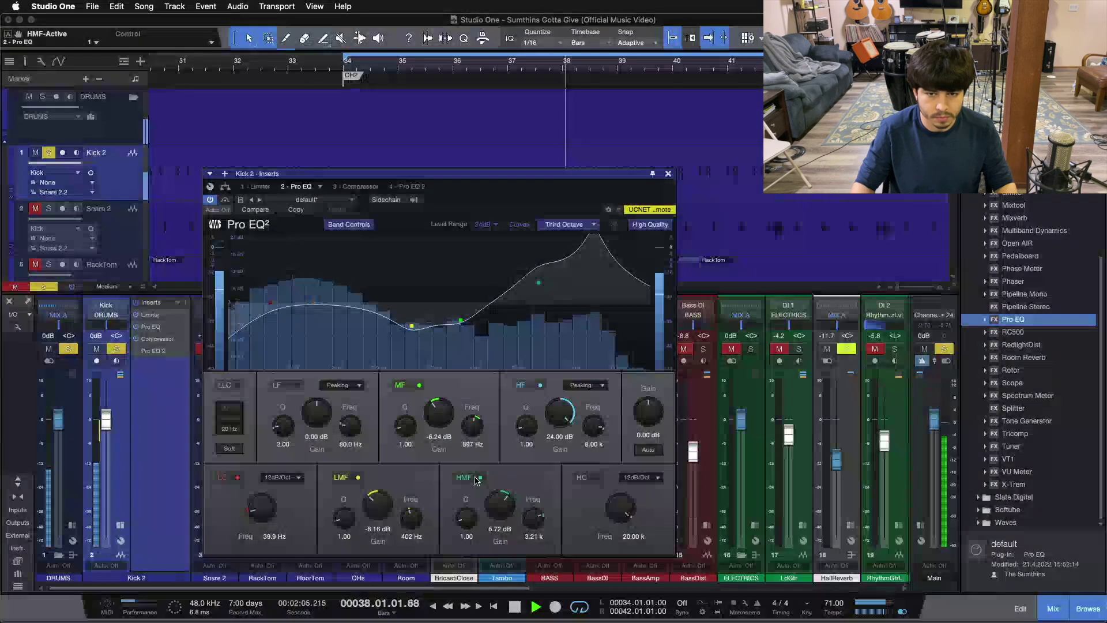
{"action": "left_click", "coordinate": [476, 479]}
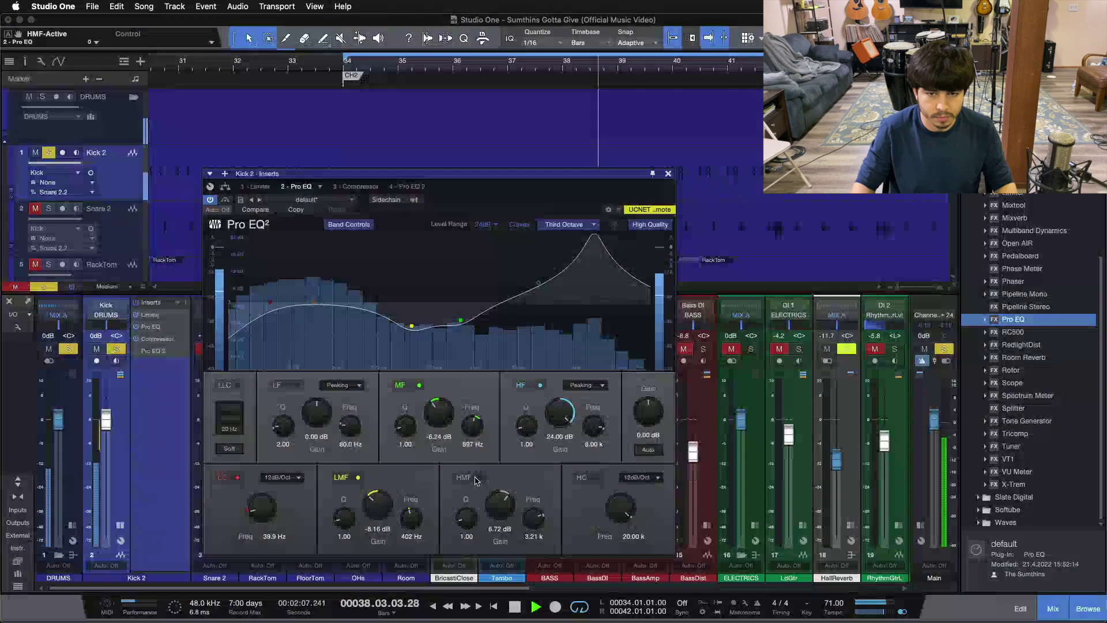
{"action": "left_click", "coordinate": [476, 479]}
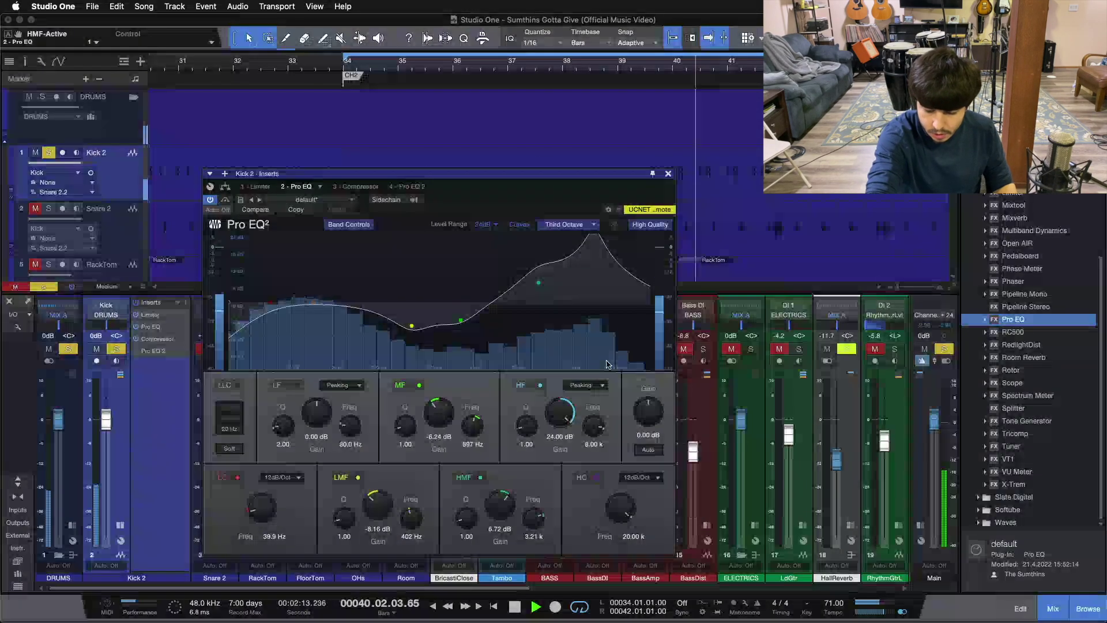
{"action": "key", "text": "space"}
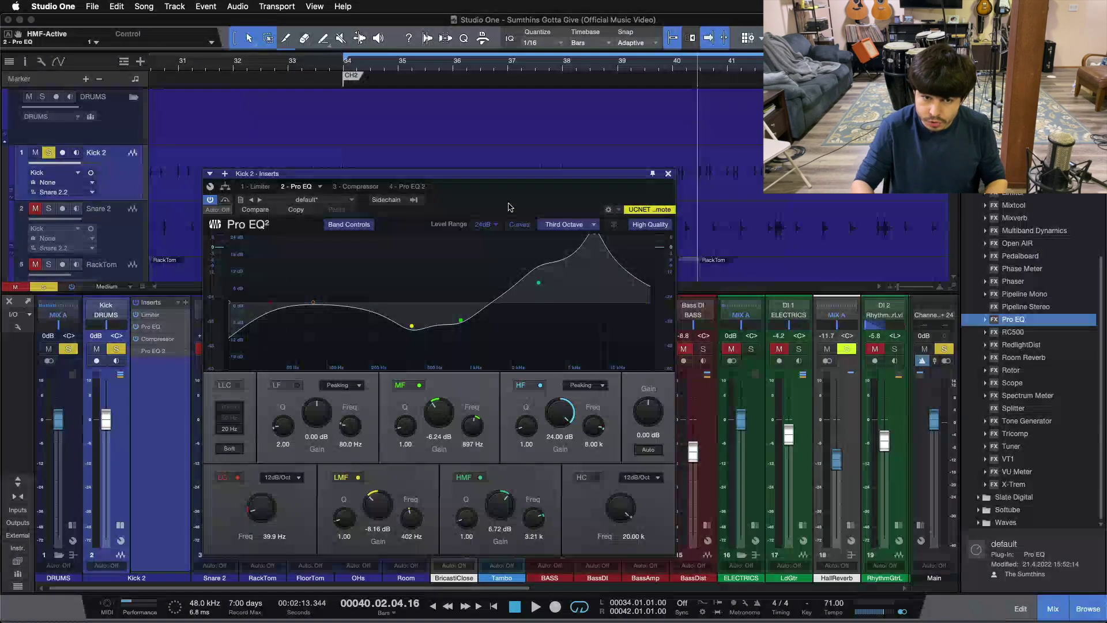
Open and activate the kick's second Pro EQ insert, moving its window down clear of the drum channels
{"action": "left_click", "coordinate": [409, 187]}
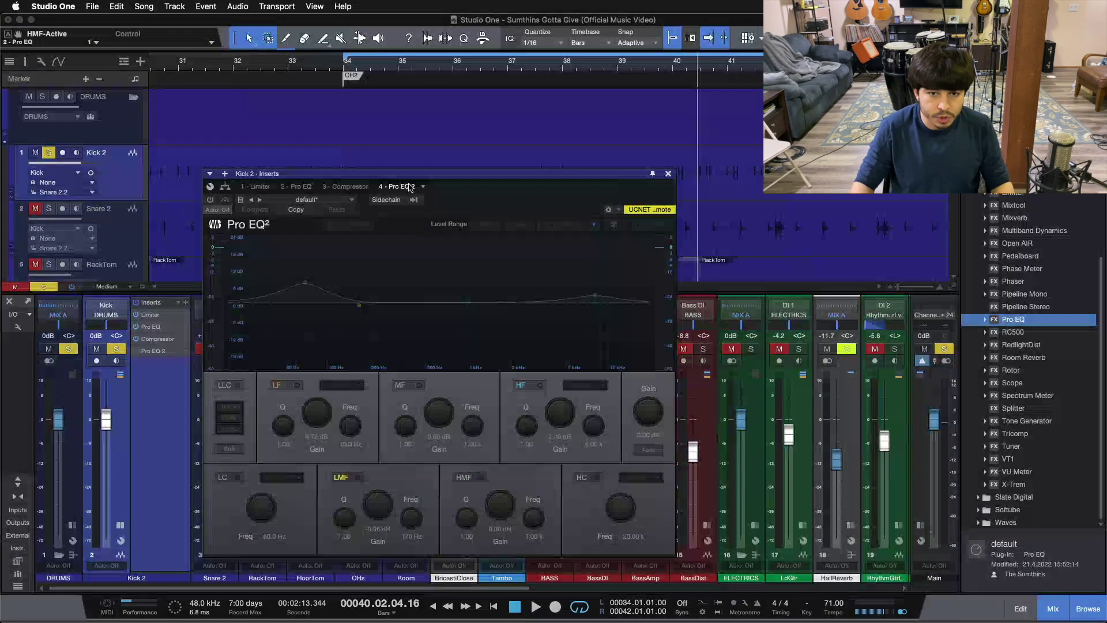
{"action": "left_click_drag", "start_coordinate": [508, 191], "coordinate": [598, 220]}
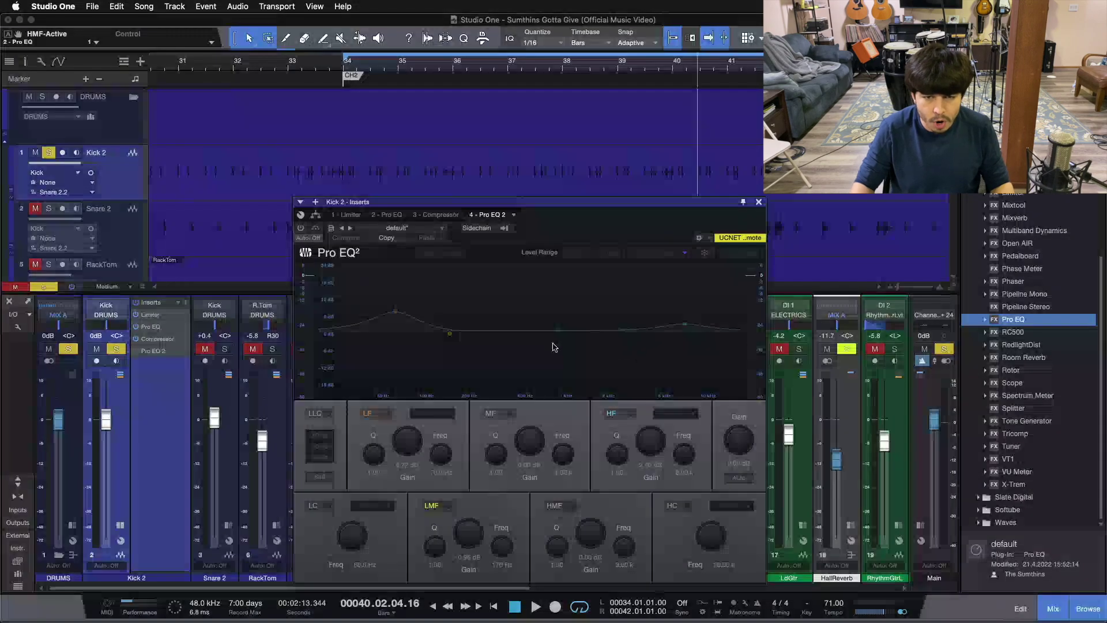
{"action": "left_click", "coordinate": [301, 228]}
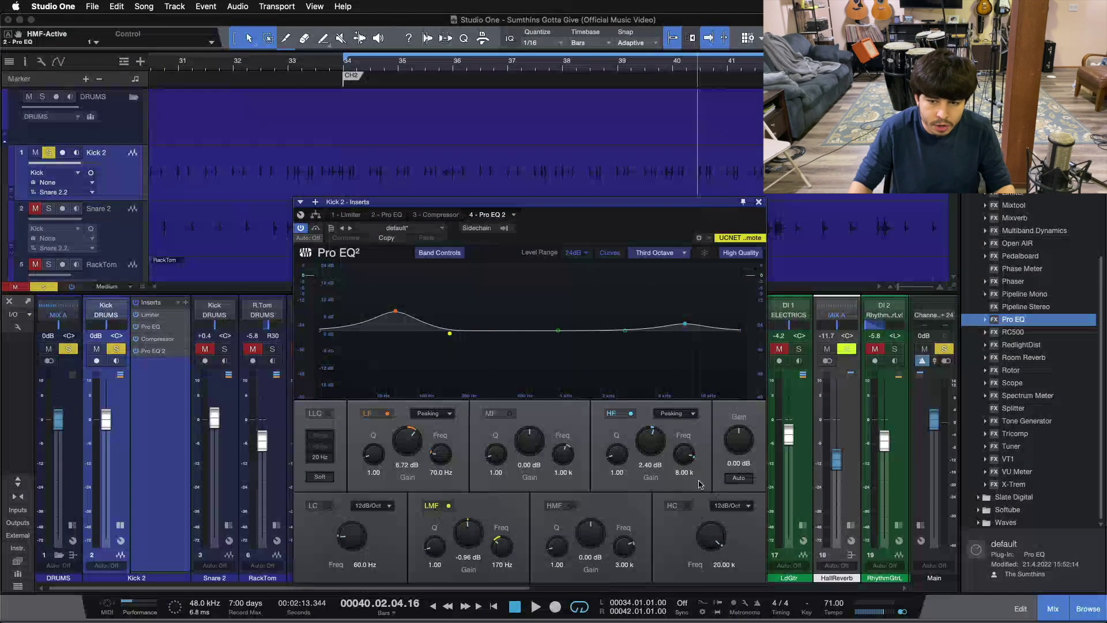
Check the first Pro EQ's HF boost against the second's, and show the second's LF boost at 70 Hz by switching it off and on
{"action": "left_click", "coordinate": [380, 215]}
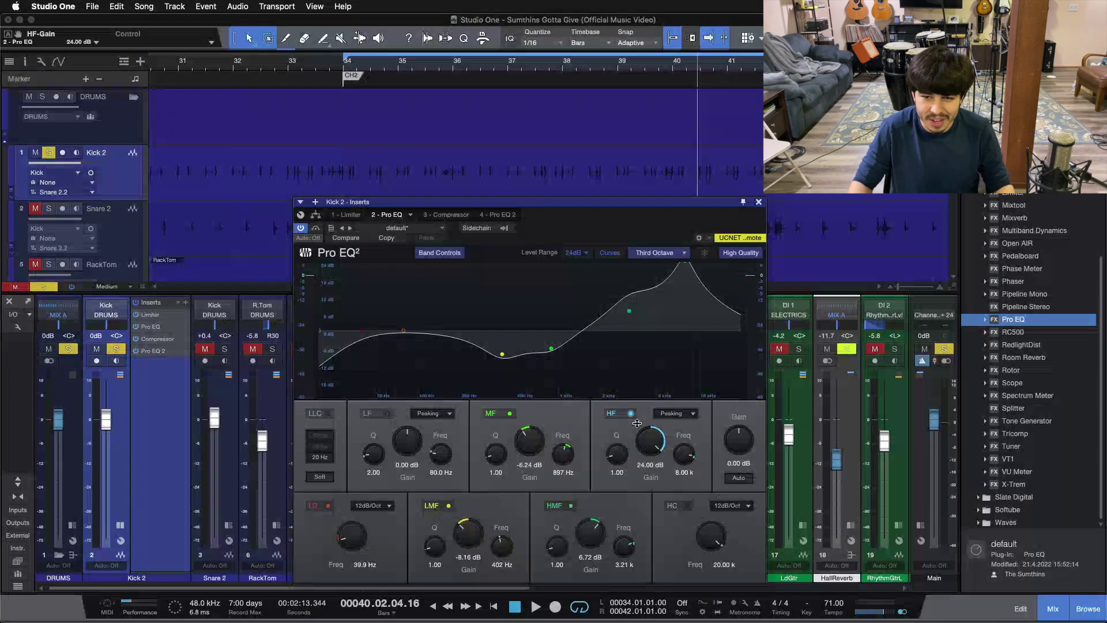
{"action": "left_click", "coordinate": [500, 215]}
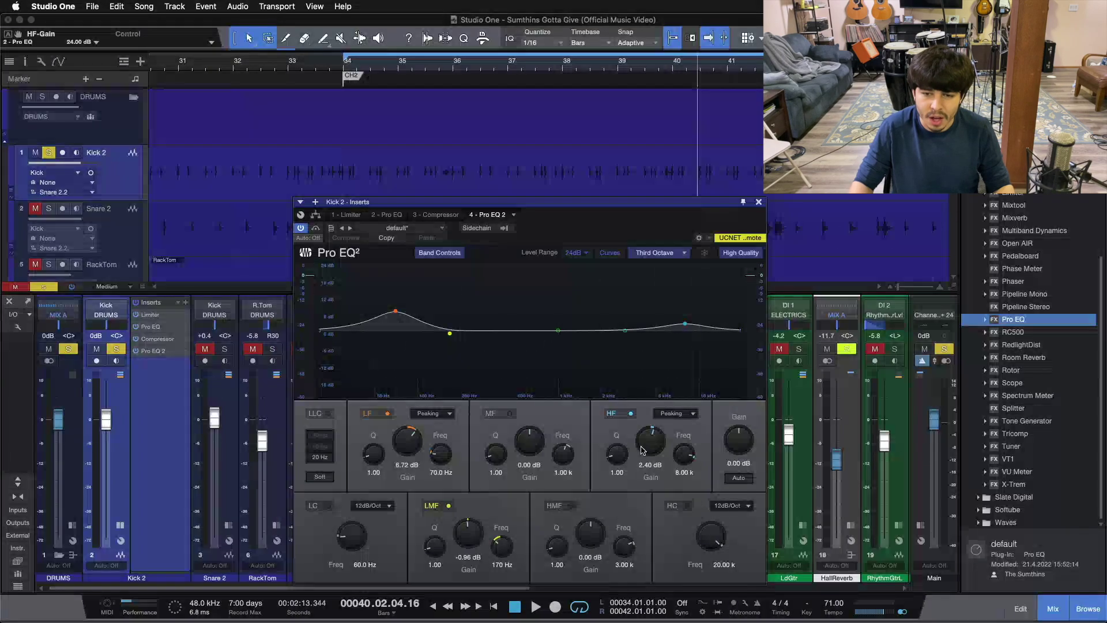
{"action": "left_click", "coordinate": [377, 414]}
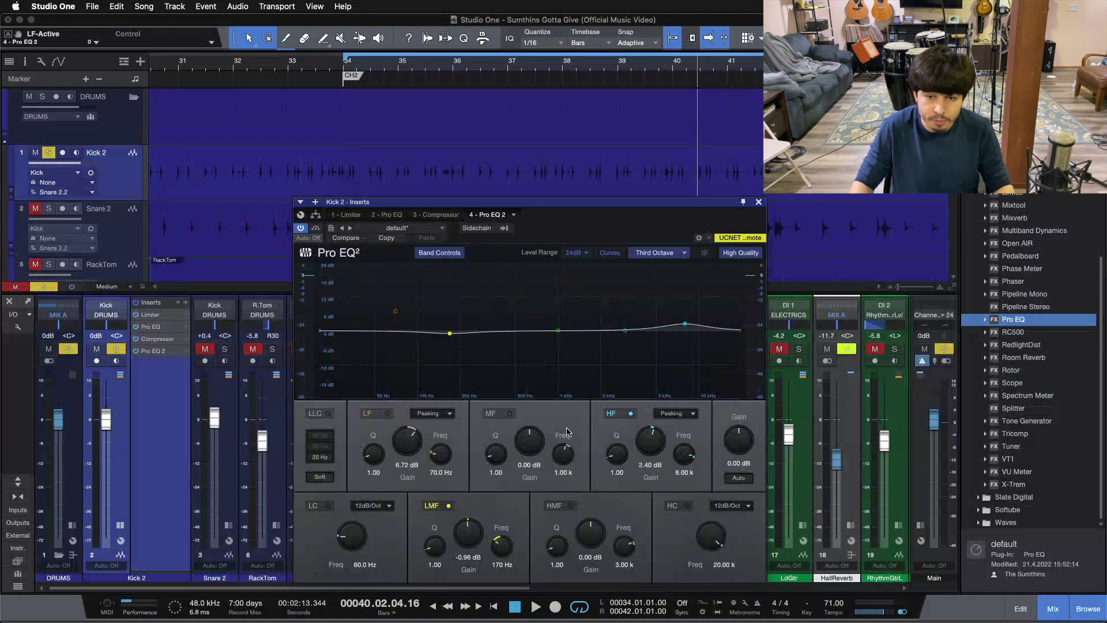
{"action": "left_click", "coordinate": [364, 416]}
Toggle the second Pro EQ's bypass on Kick 2, leaving the plugin bypassed
{"action": "left_click", "coordinate": [300, 228]}
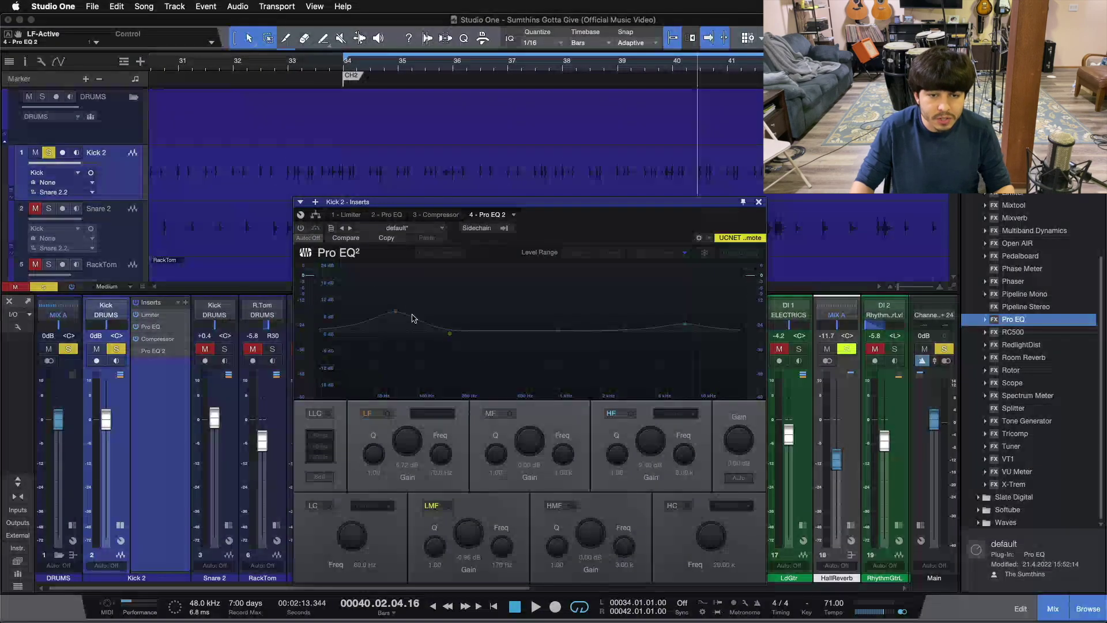
{"action": "left_click", "coordinate": [298, 229]}
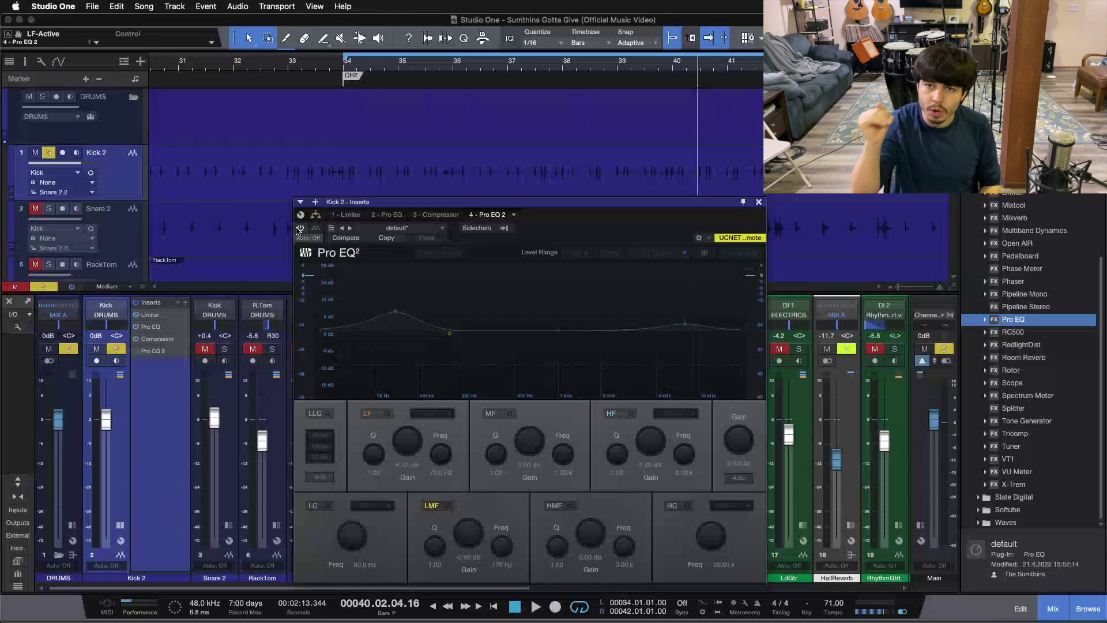
{"action": "left_click", "coordinate": [299, 229]}
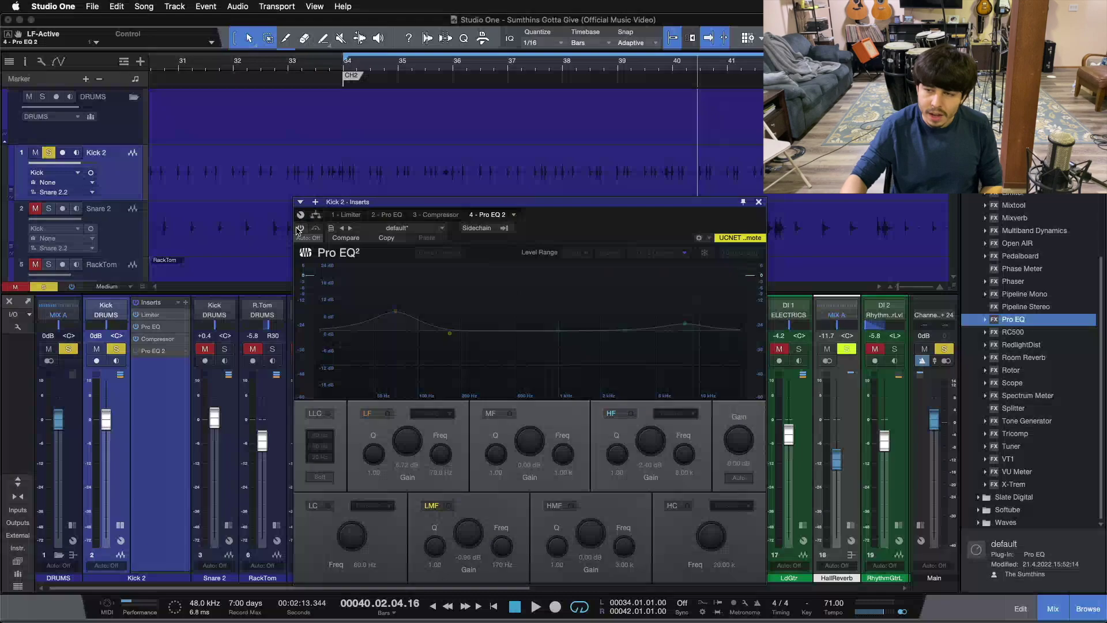
{"action": "left_click", "coordinate": [299, 229]}
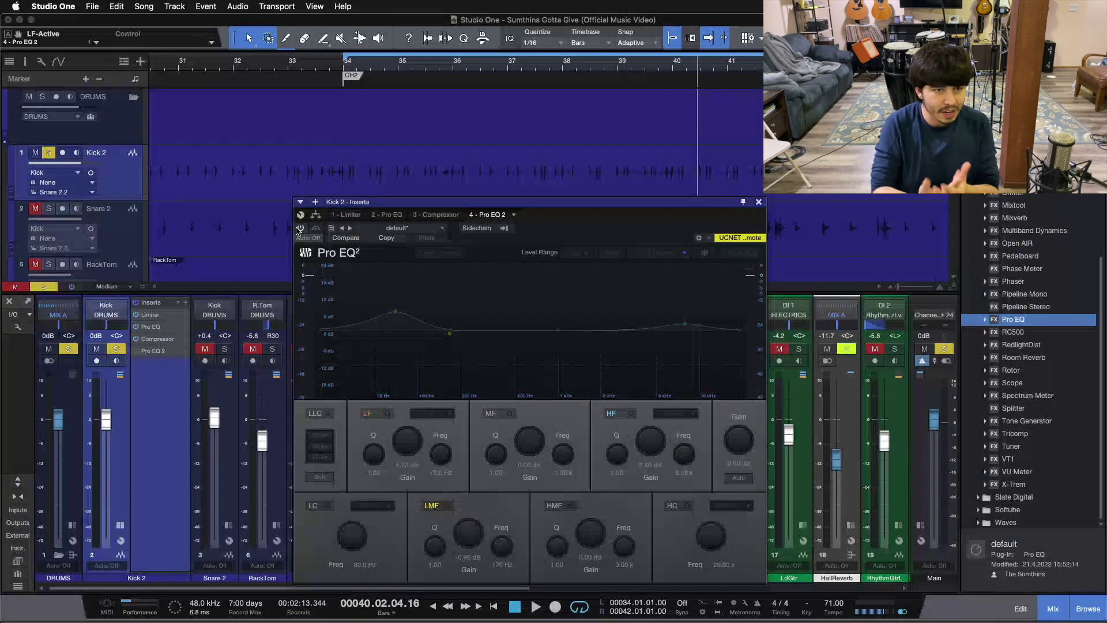
{"action": "left_click", "coordinate": [299, 229]}
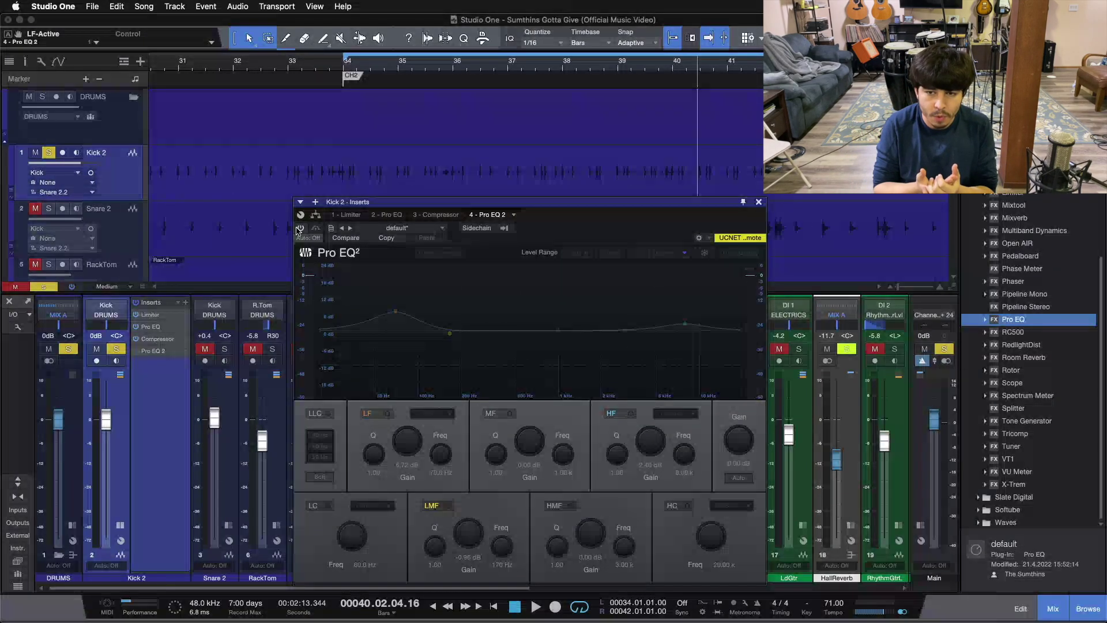
{"action": "left_click", "coordinate": [298, 229]}
Play the kick from bar 34 and compare it with the second Pro EQ bypassed and active, leaving the plugin active
{"action": "key", "text": "space"}
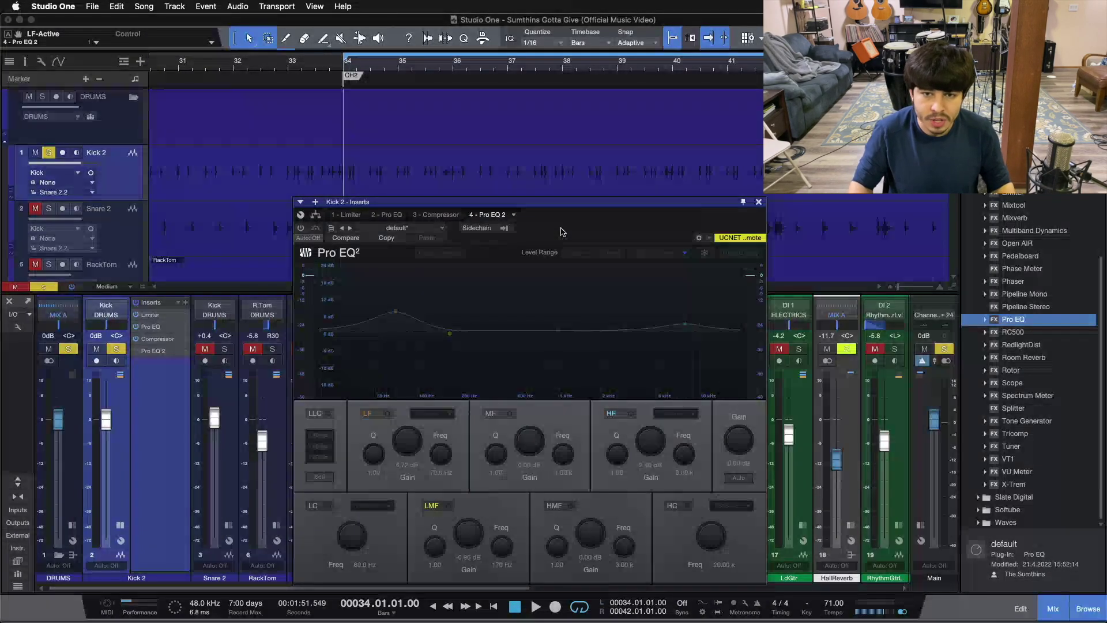
{"action": "left_click_drag", "start_coordinate": [560, 232], "coordinate": [581, 229]}
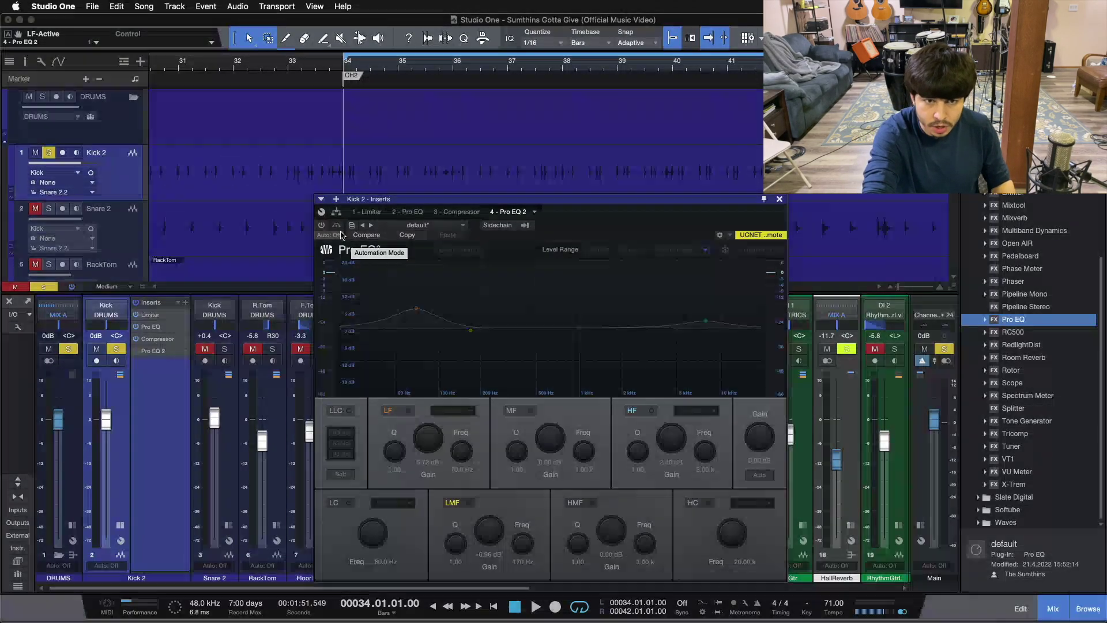
{"action": "key", "text": "space"}
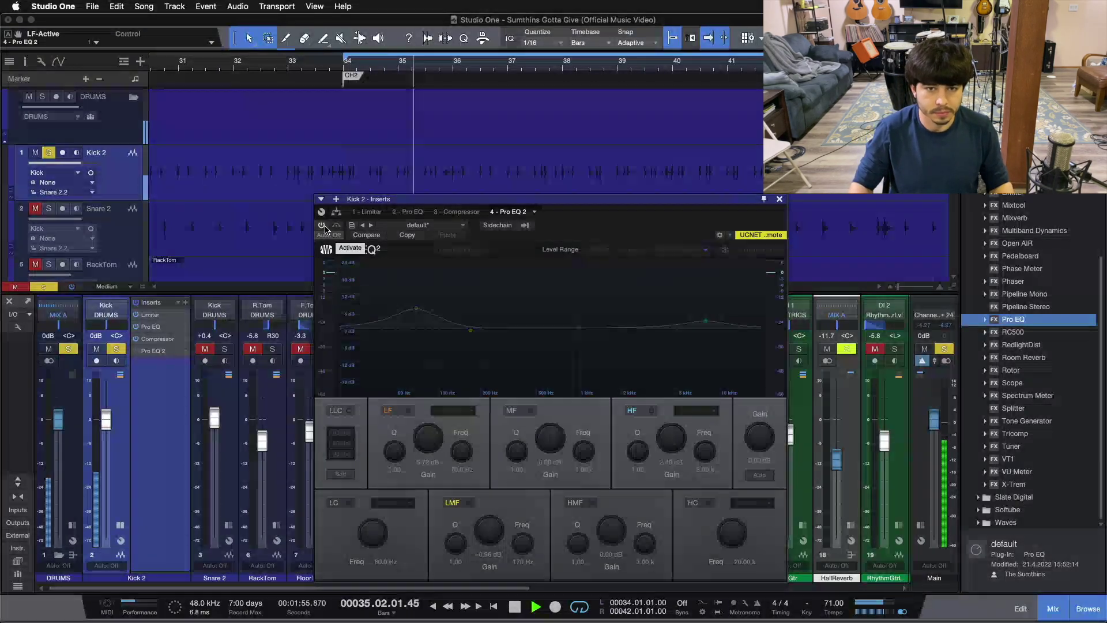
{"action": "left_click", "coordinate": [323, 226]}
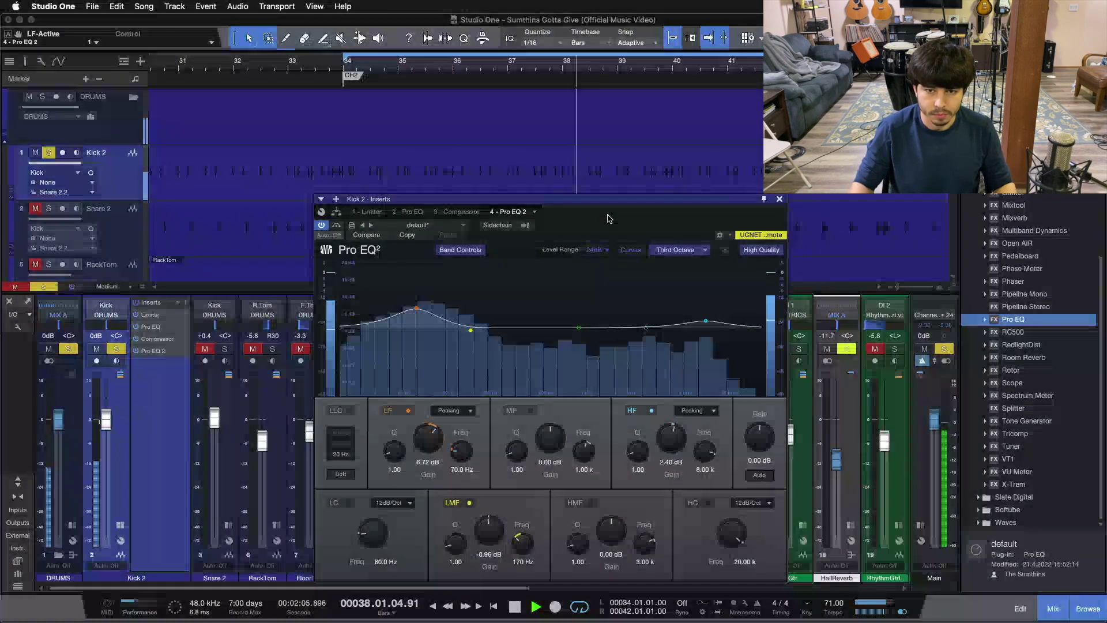
{"action": "left_click", "coordinate": [325, 226]}
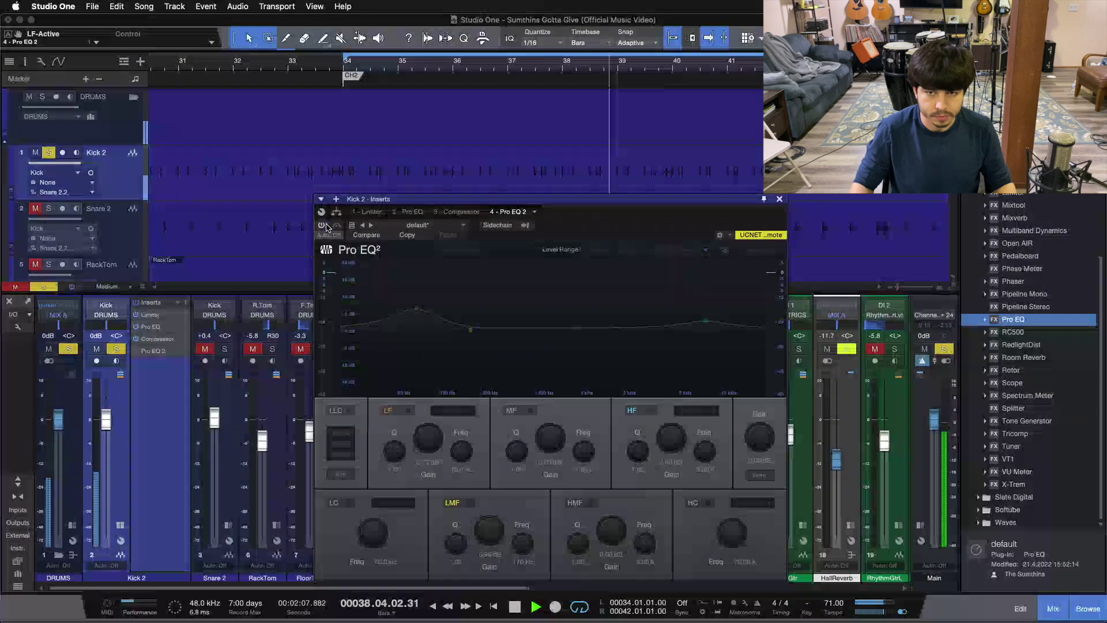
{"action": "left_click", "coordinate": [325, 226]}
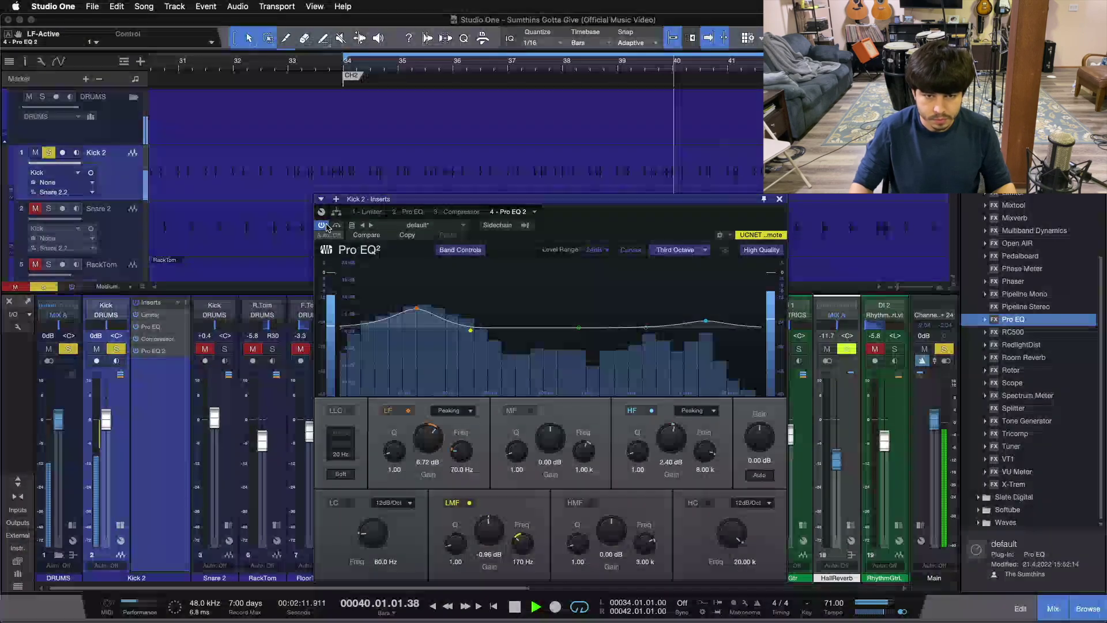
{"action": "left_click", "coordinate": [324, 226]}
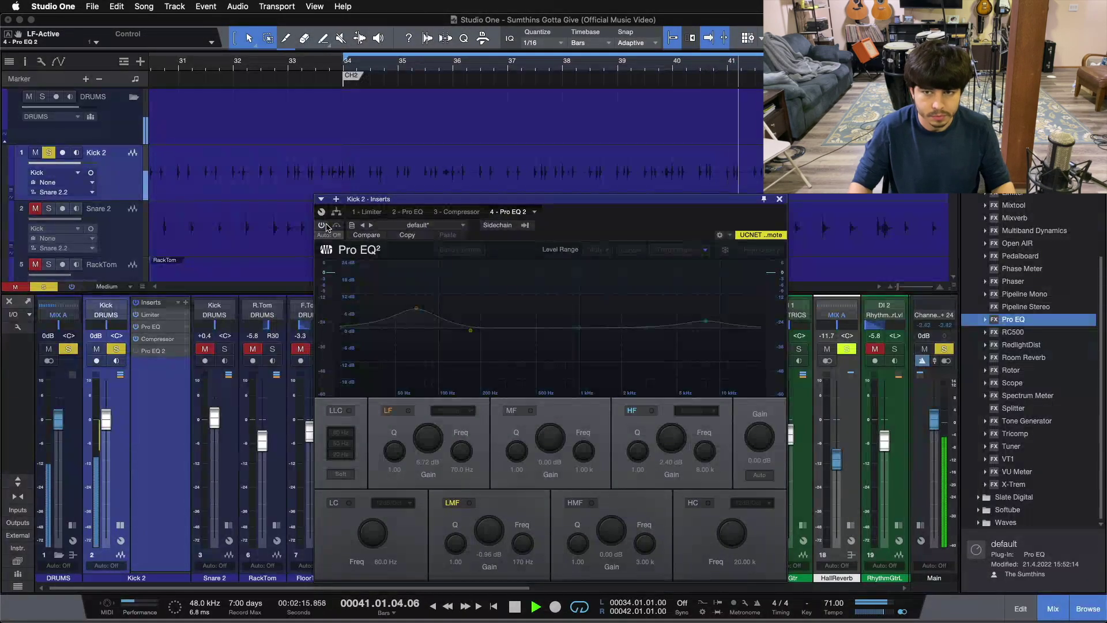
{"action": "left_click", "coordinate": [325, 225]}
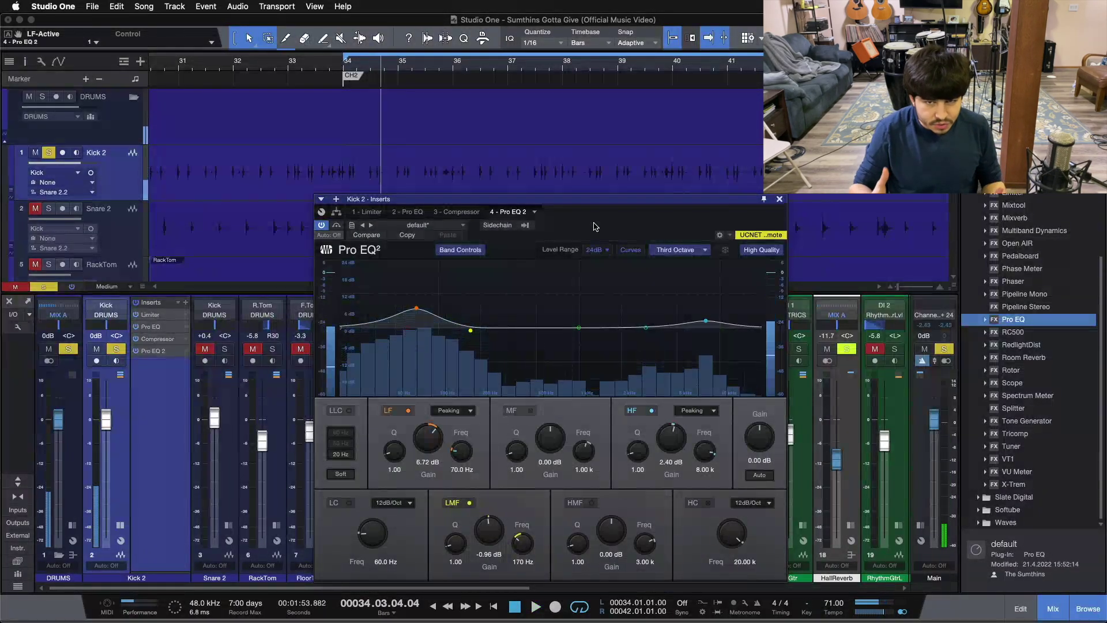
Compare the kick's first Pro EQ curve and band settings with the second Pro EQ's, ending on the second
{"action": "left_click", "coordinate": [407, 212]}
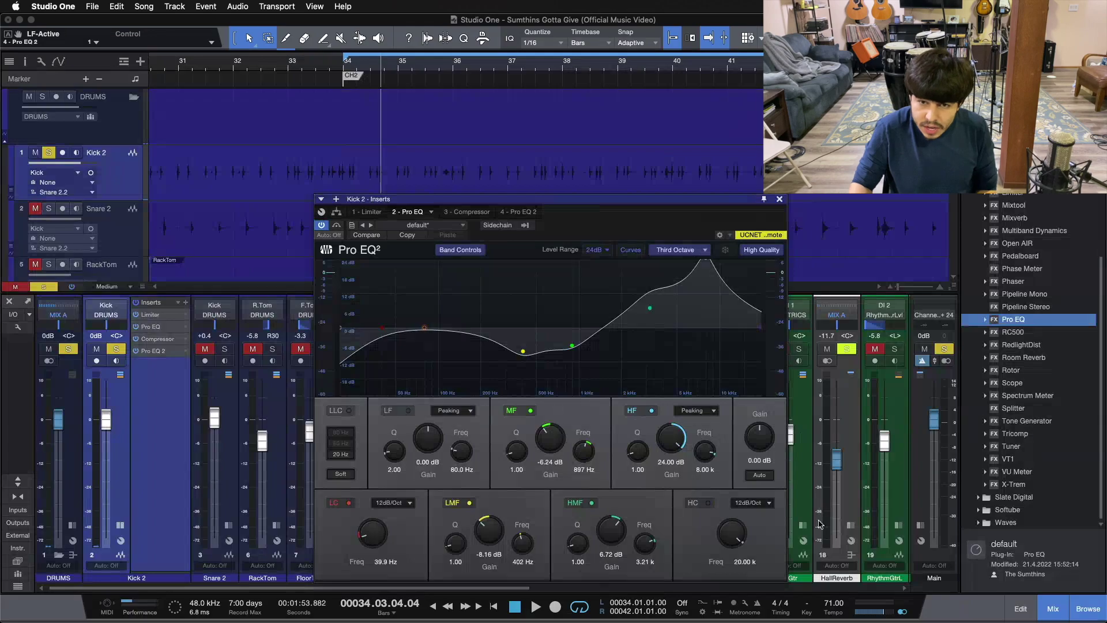
{"action": "left_click", "coordinate": [530, 213]}
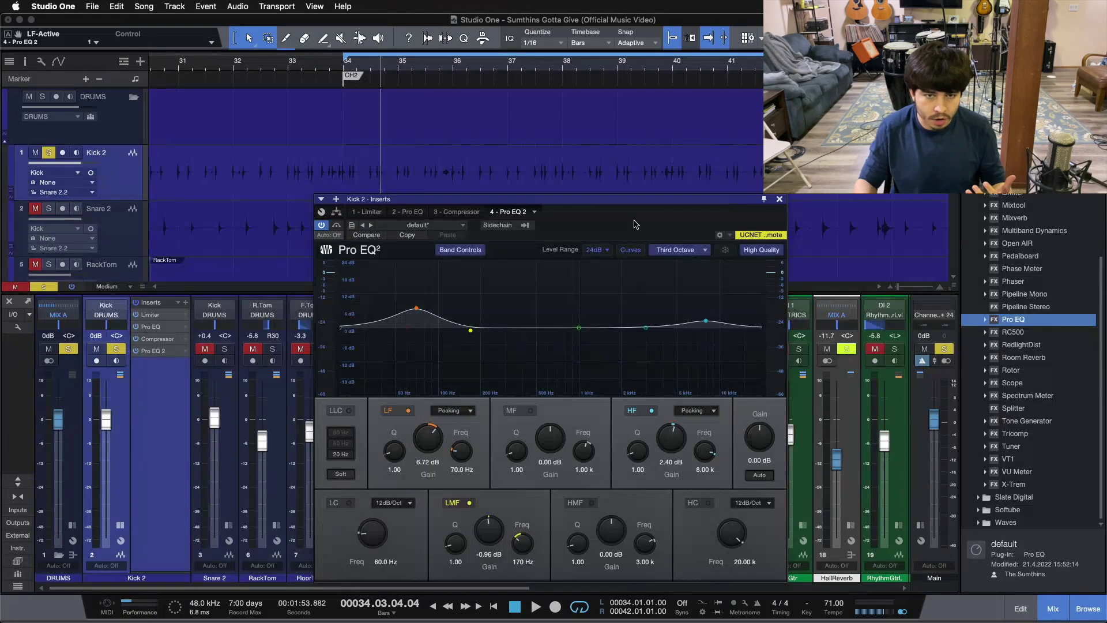
{"action": "left_click", "coordinate": [419, 210]}
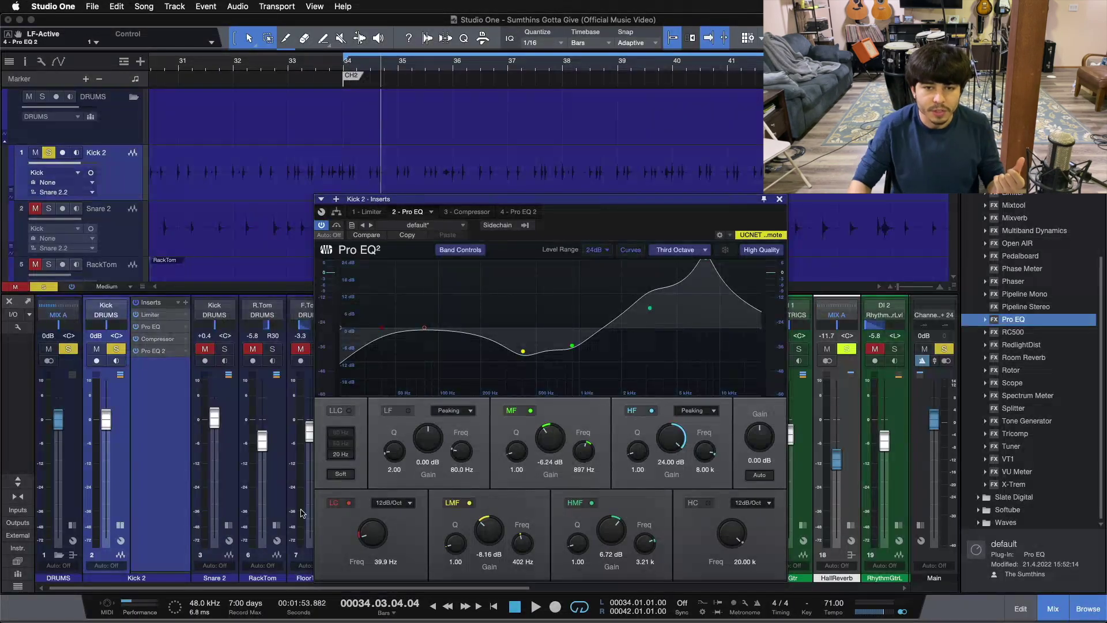
{"action": "left_click", "coordinate": [507, 211]}
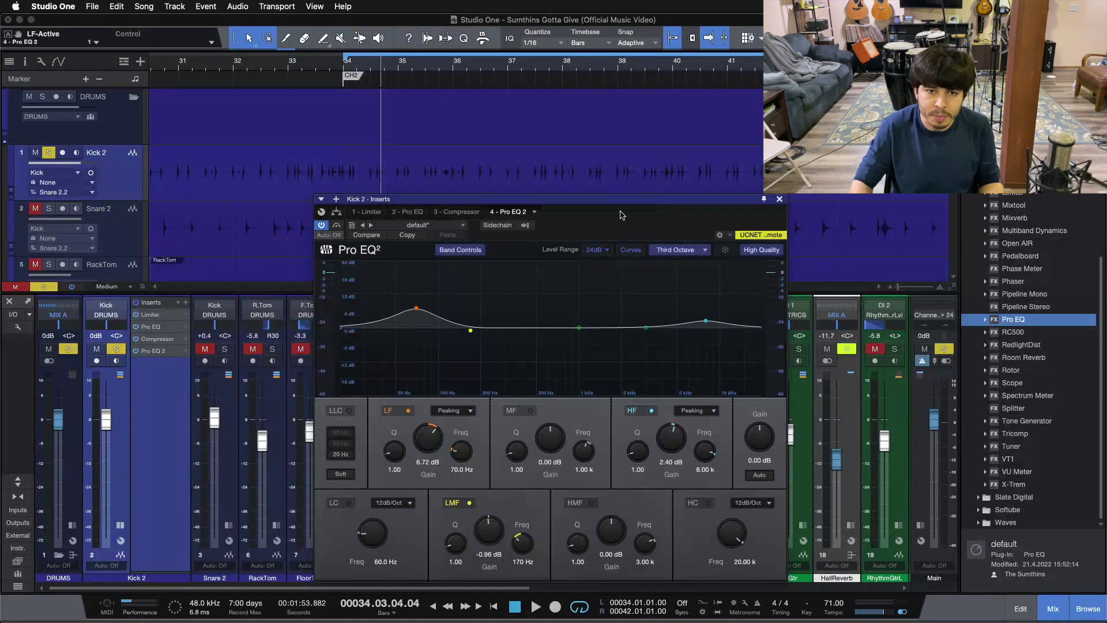
Review how the Compressor sits between the kick's two Pro EQs, viewing each of the three plugins and ending on the second Pro EQ
{"action": "left_click", "coordinate": [469, 211]}
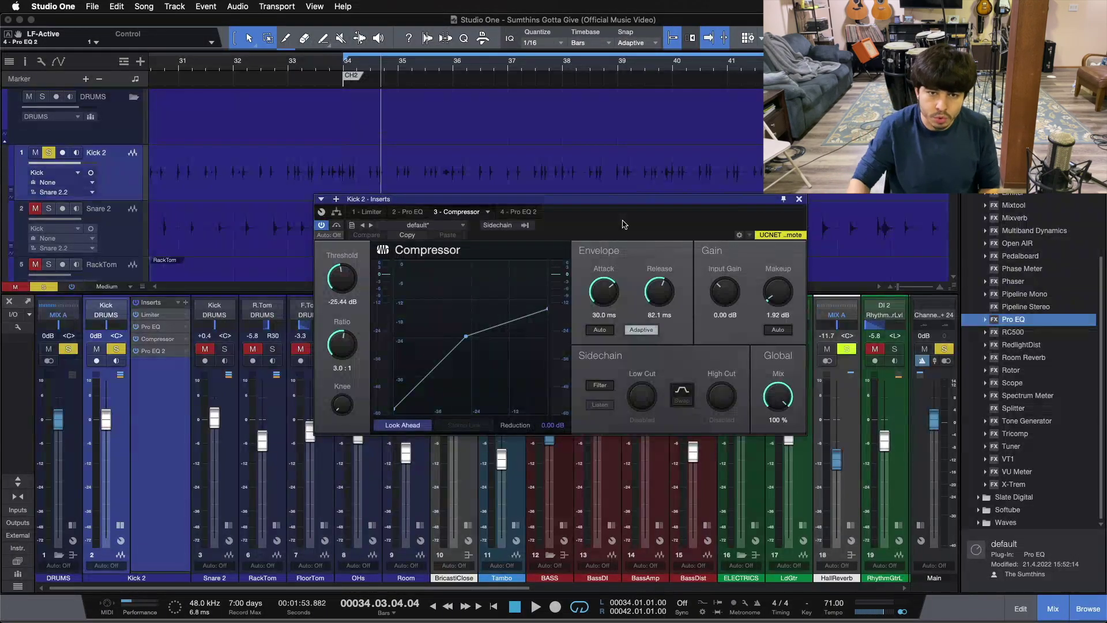
{"action": "left_click", "coordinate": [420, 213]}
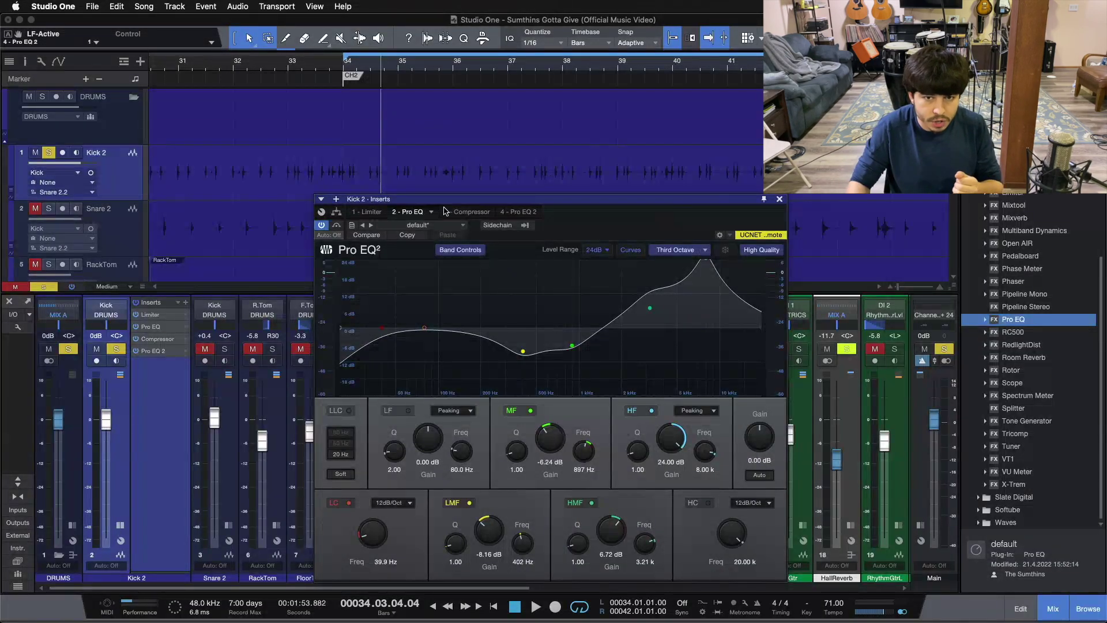
{"action": "left_click", "coordinate": [461, 212]}
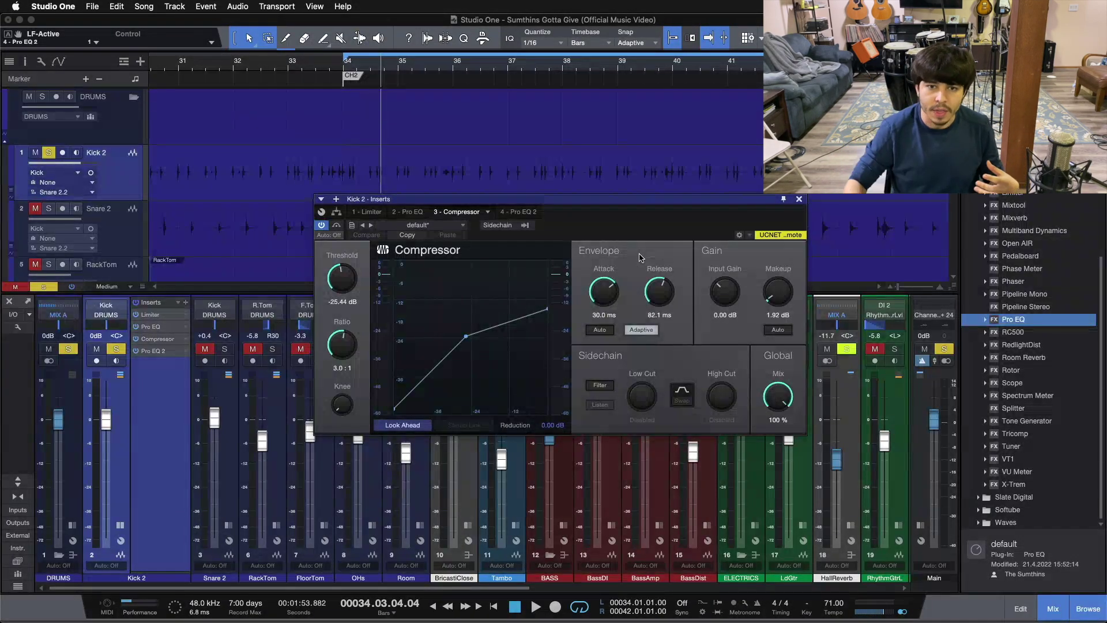
{"action": "left_click", "coordinate": [519, 211]}
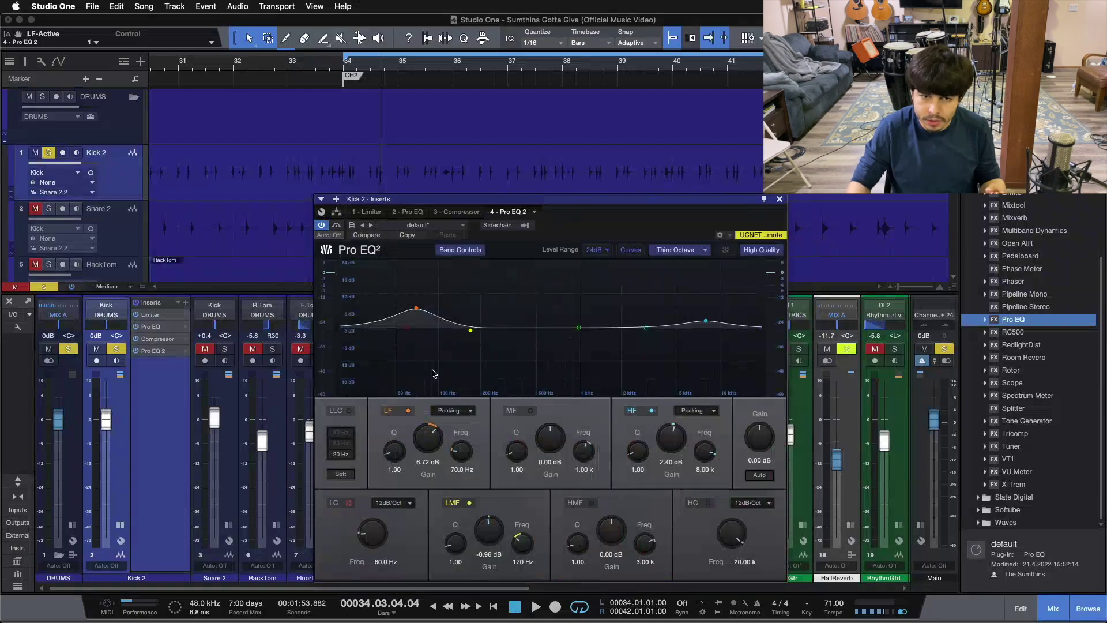